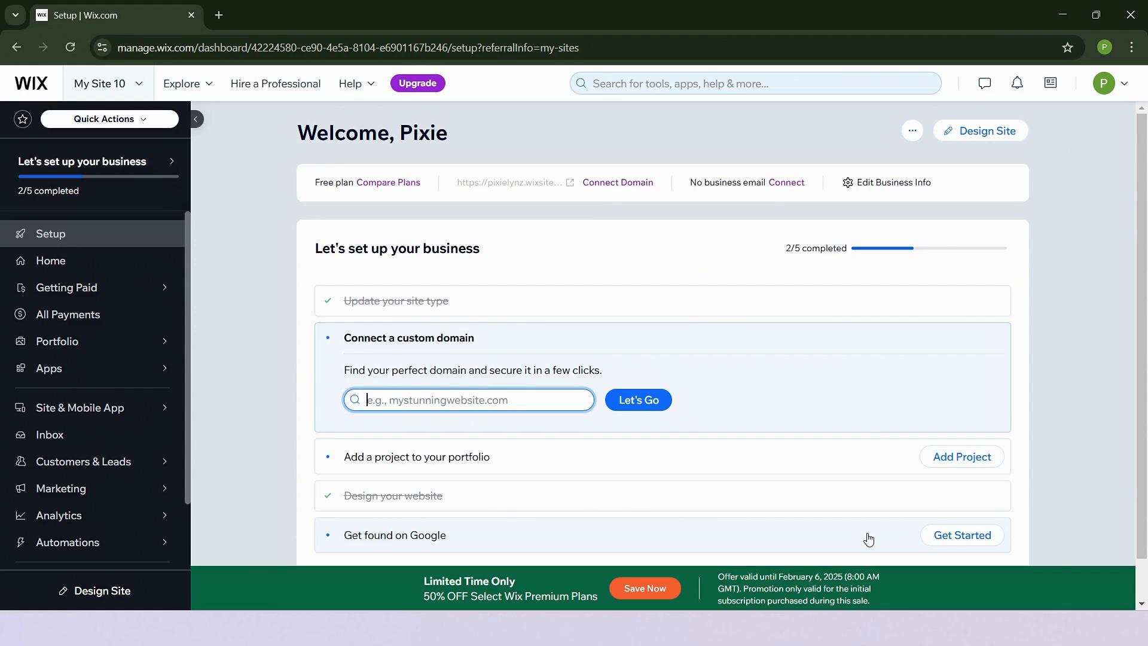
Open the site in the design editor and check that the header's name and job title texts can be edited
left_click(989, 141)
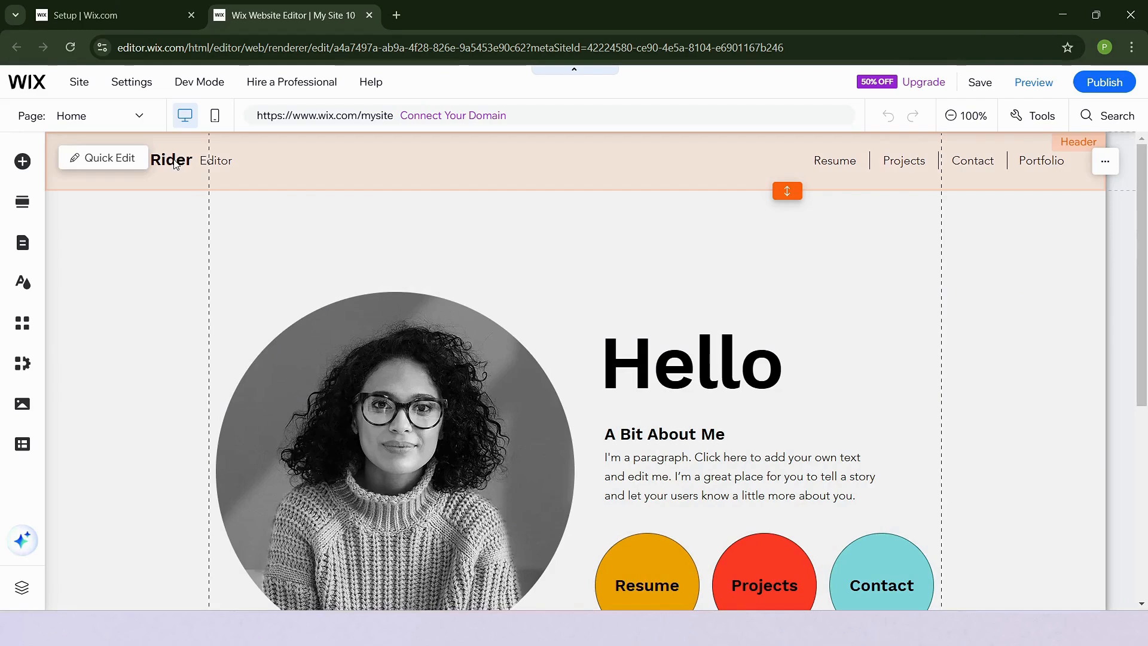
left_click(174, 159)
double_click(126, 161)
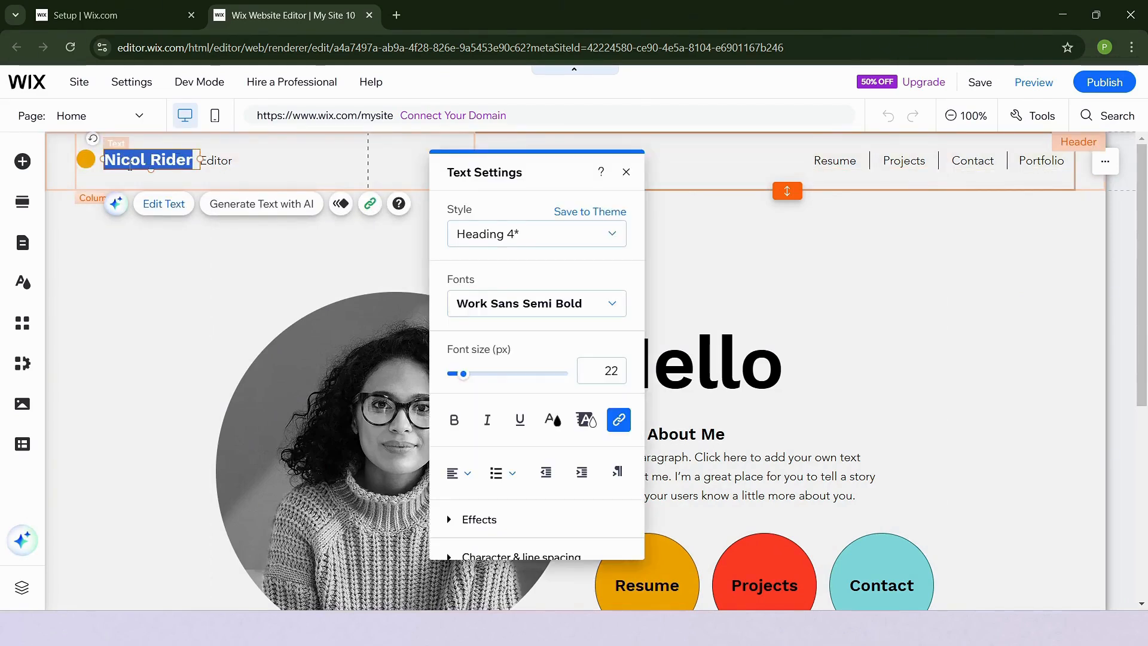
double_click(216, 161)
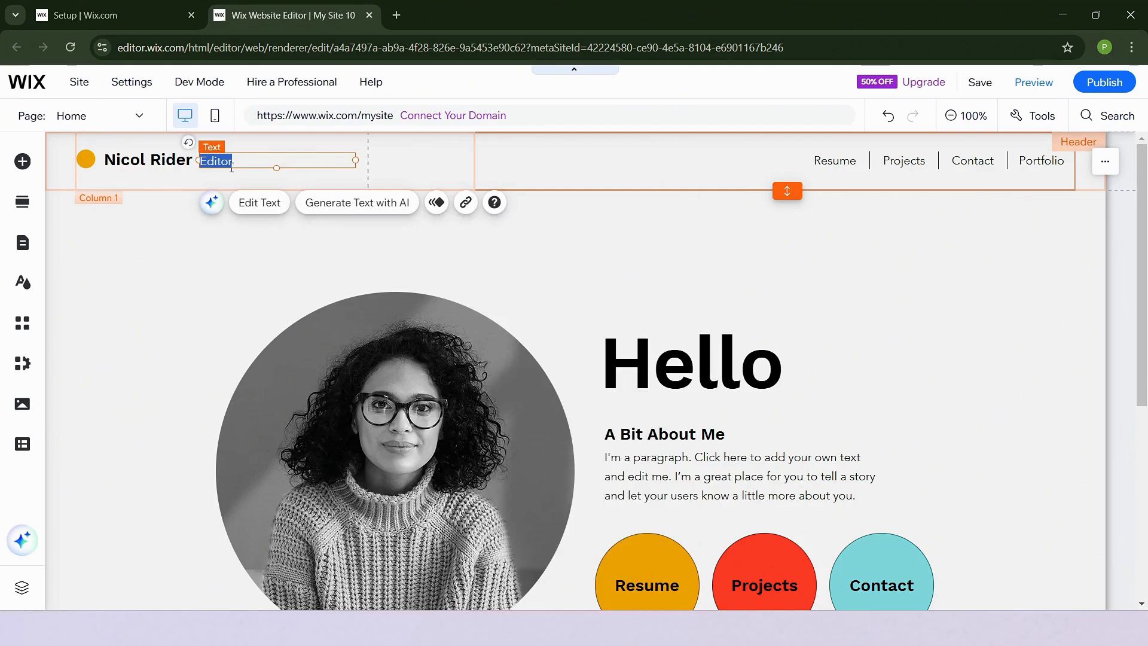
left_click(439, 158)
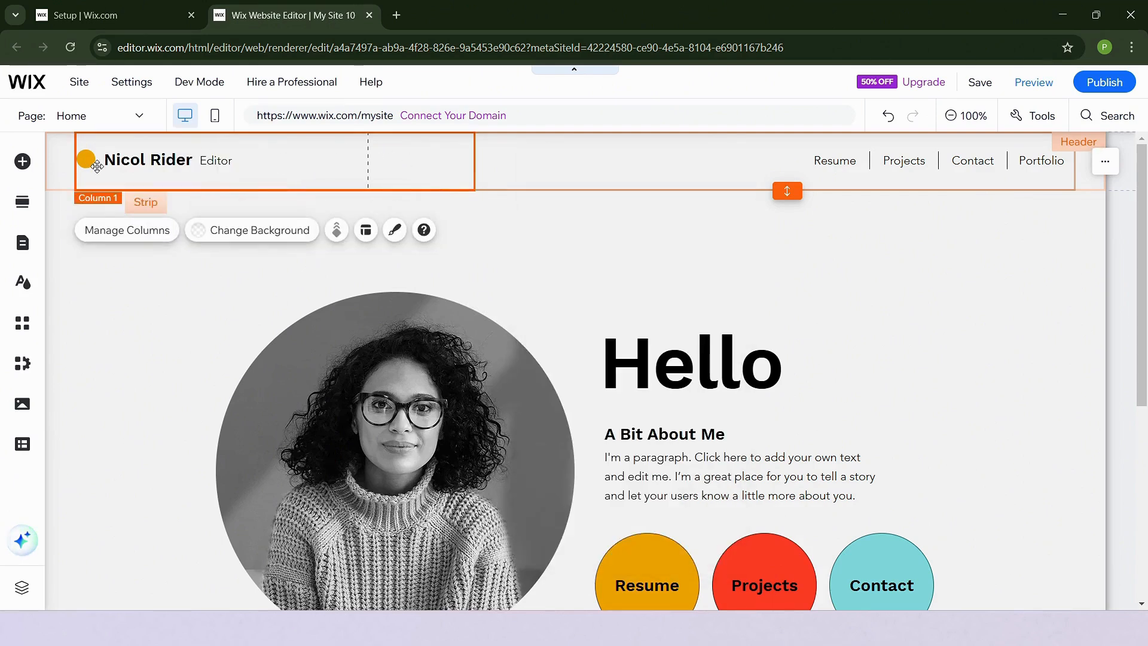
Look at the vector art replacement options for the header's yellow circle and leave the shape as it is
left_click(82, 159)
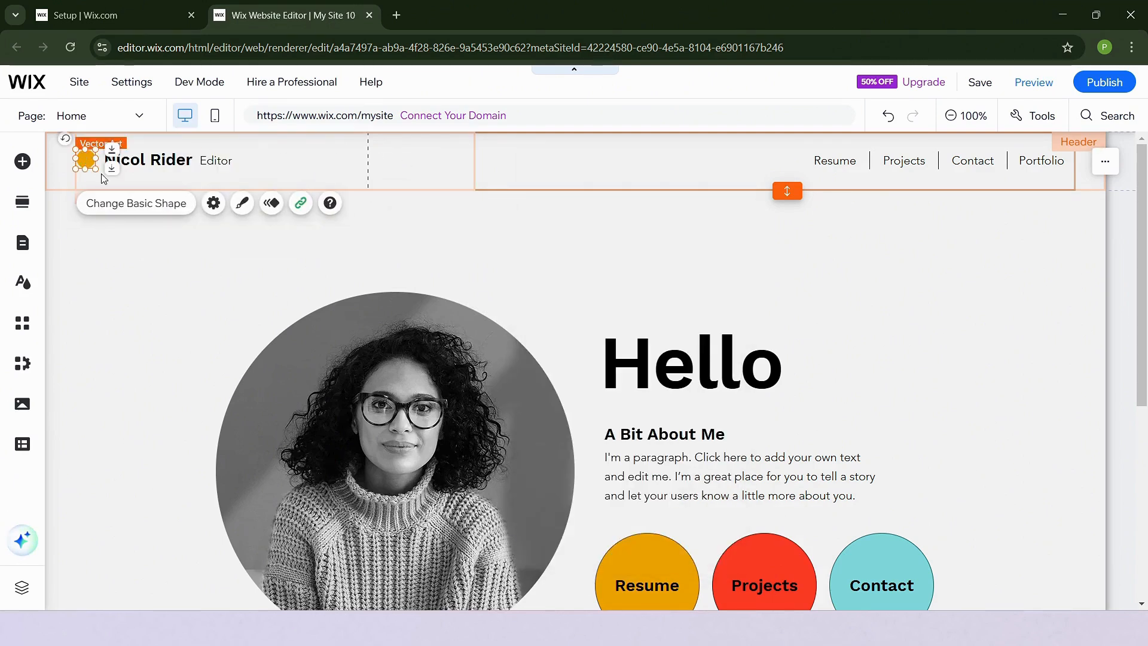
left_click(122, 204)
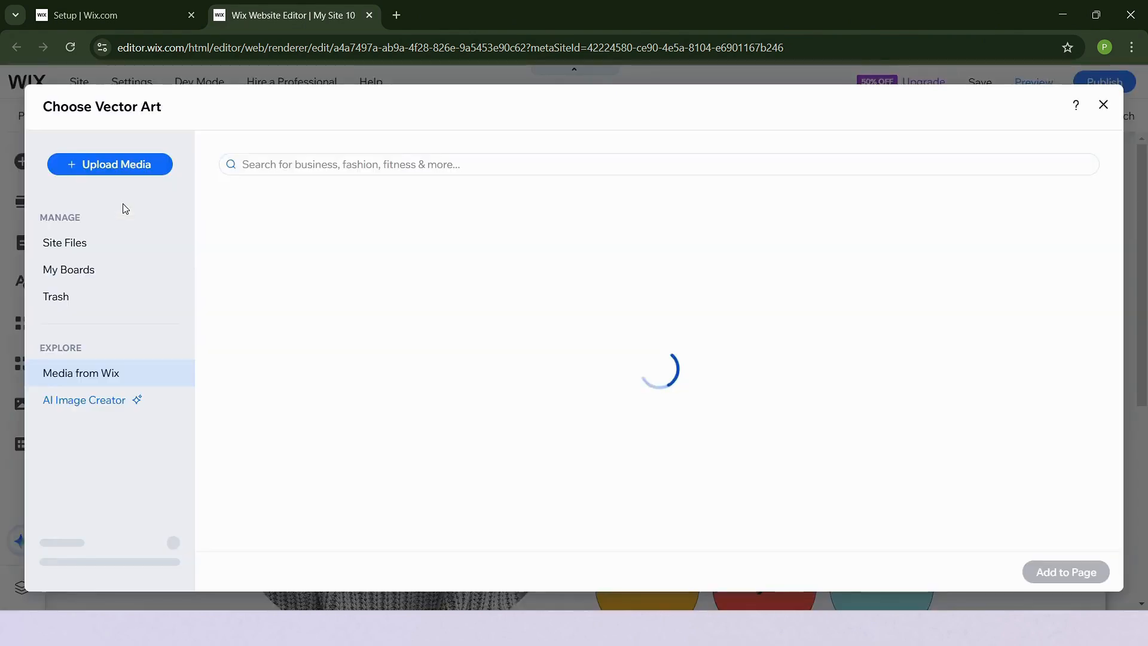
left_click(1099, 112)
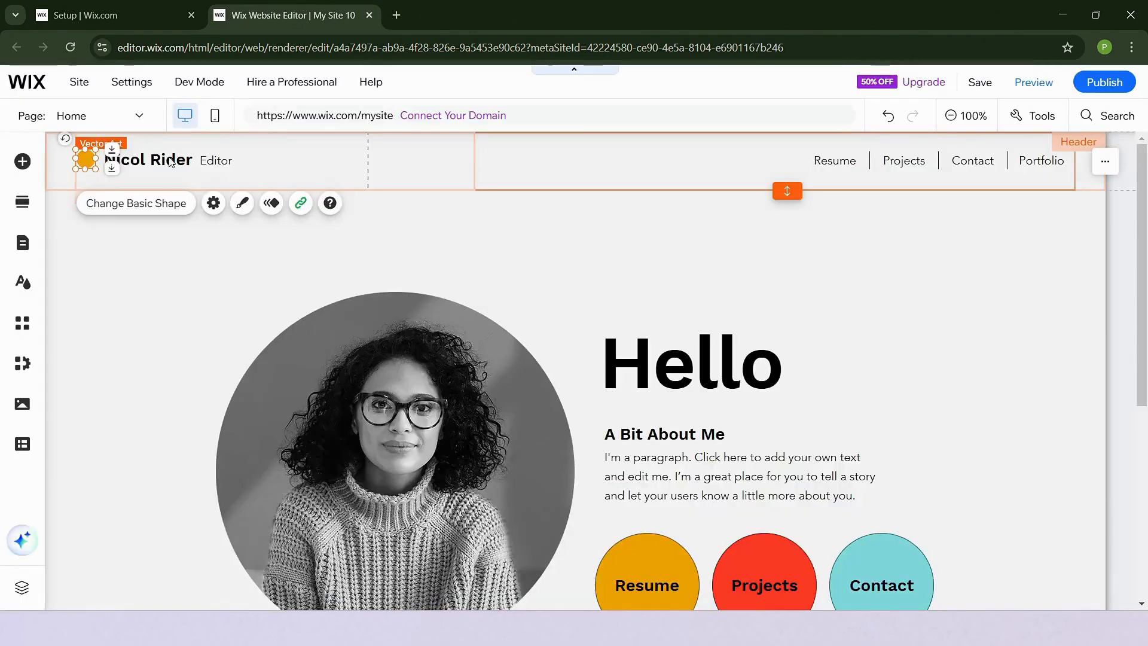
left_click(405, 153)
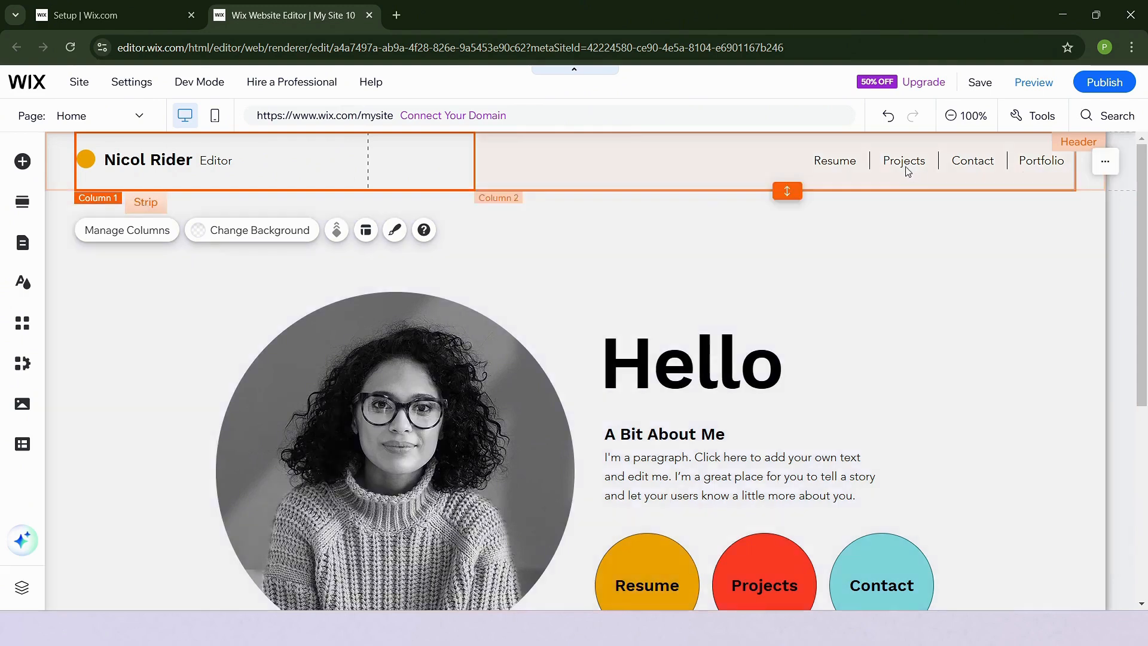
Select the header's horizontal menu and open its page management
left_click(905, 171)
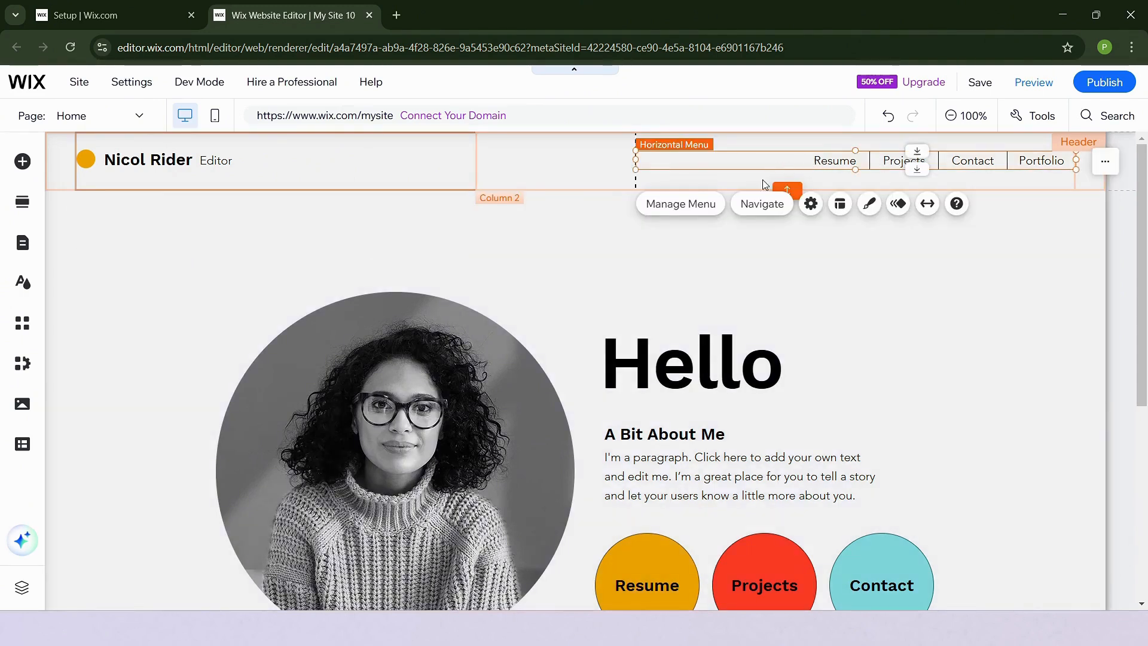
left_click(751, 213)
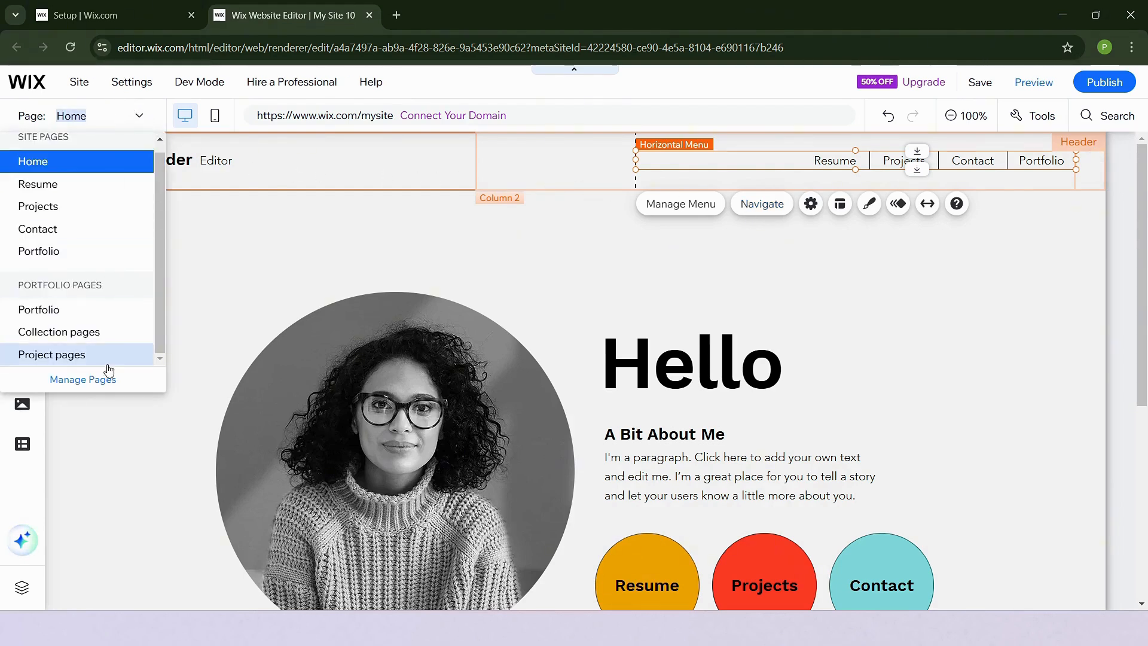
left_click(679, 205)
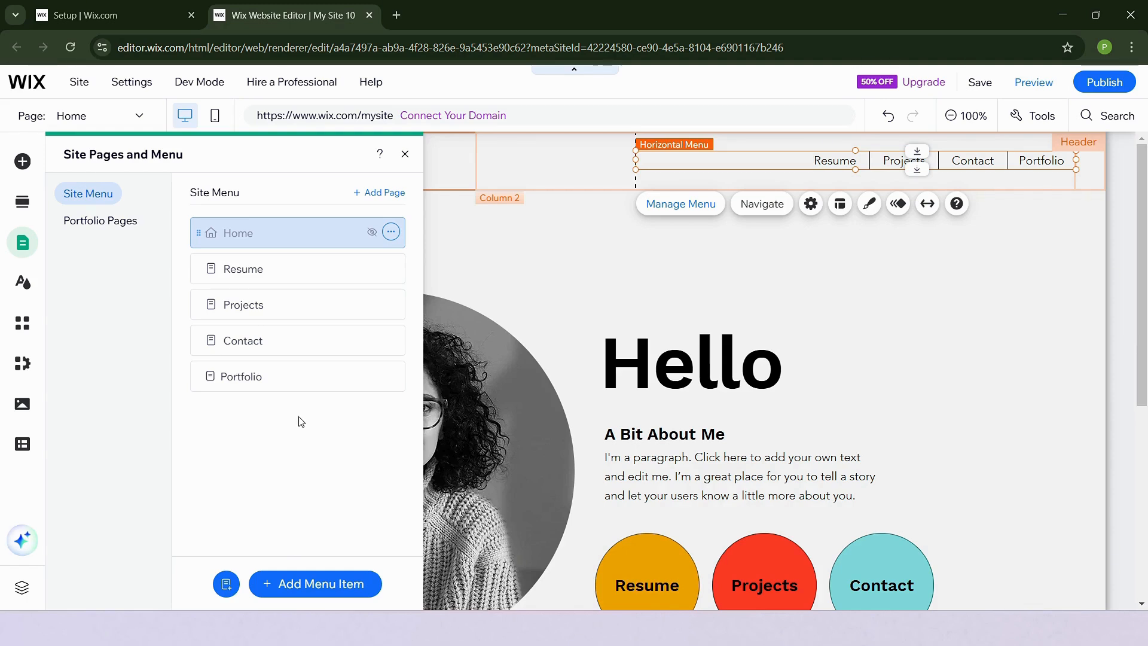
Add a new page to the site using the Overlapping template from the Services category
left_click(389, 194)
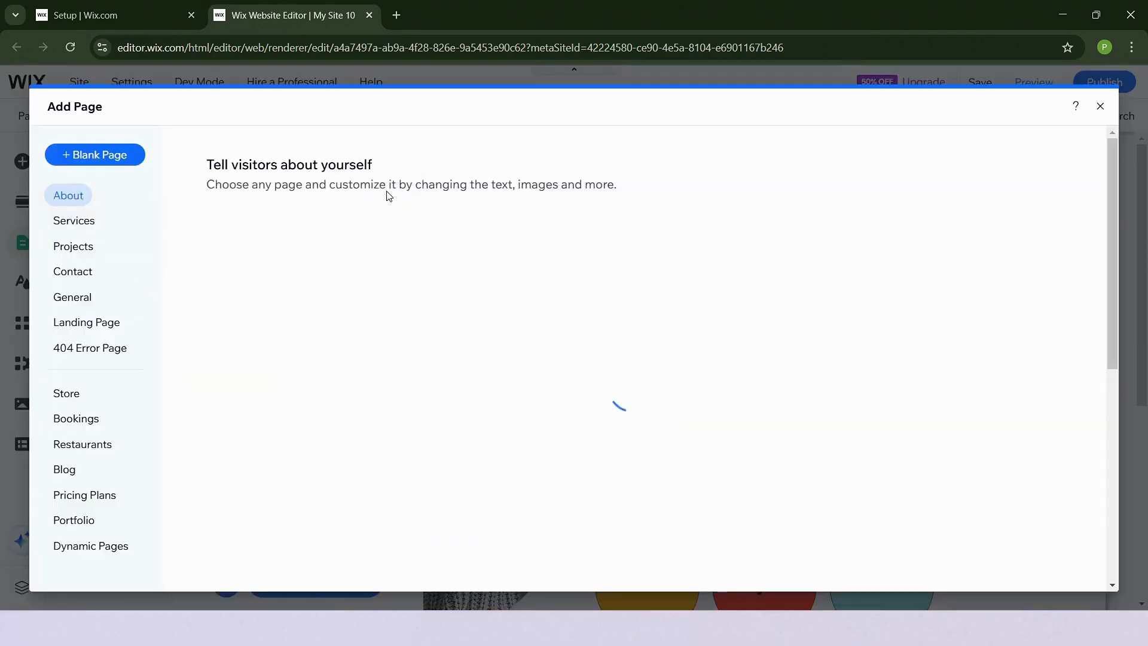
left_click(75, 222)
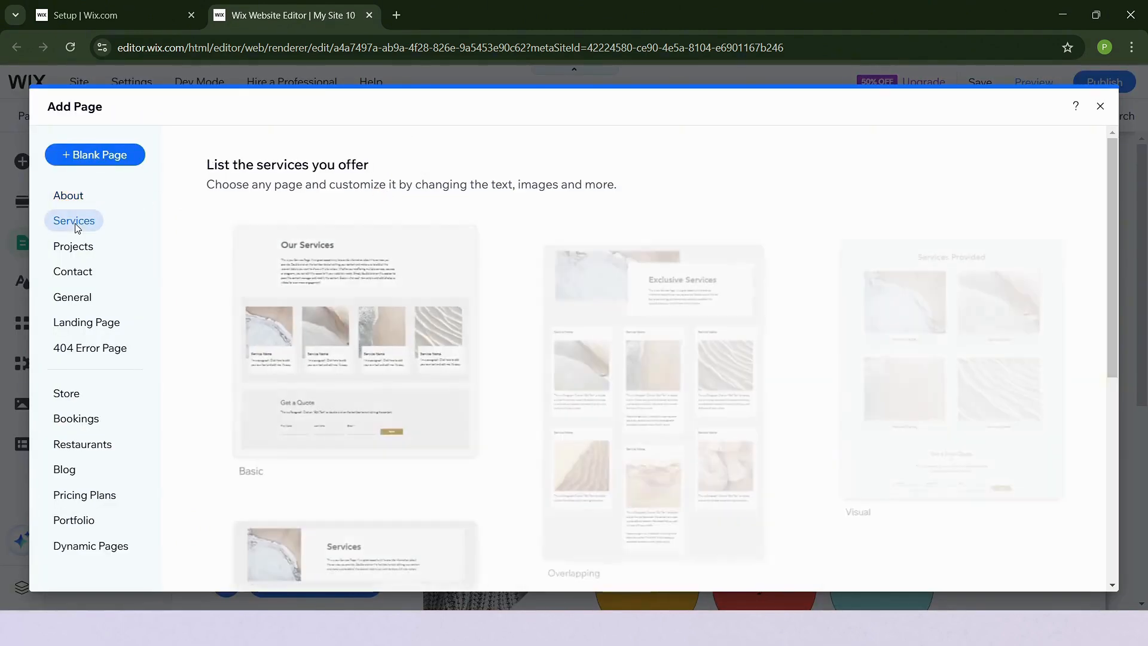
mouse_move(274, 315)
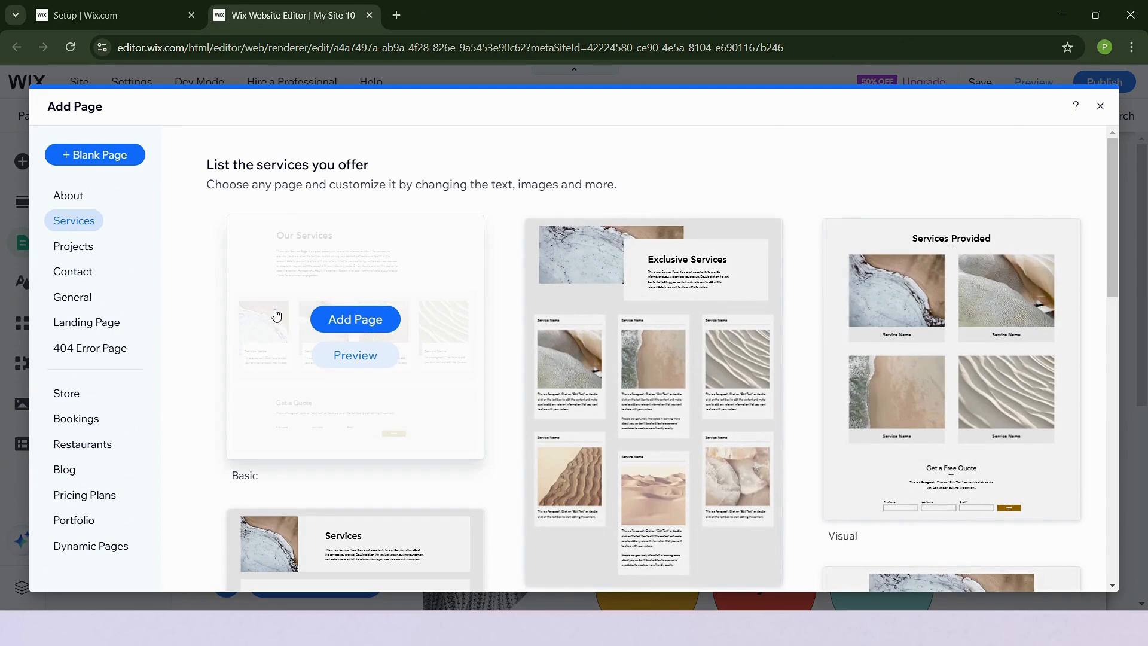
mouse_move(665, 355)
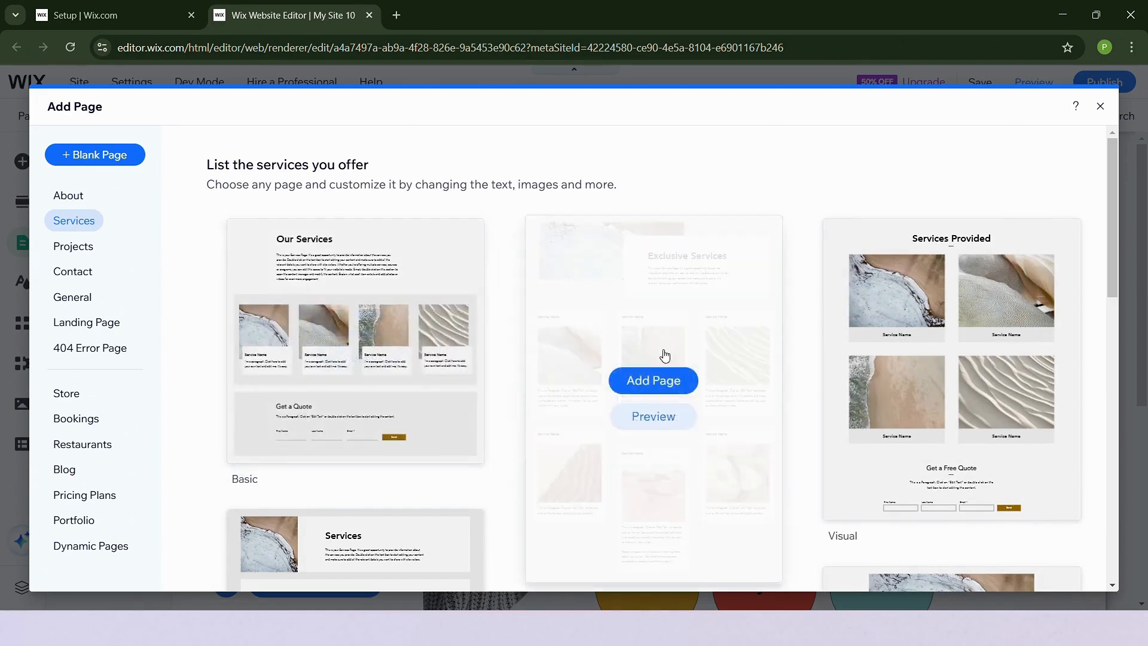
scroll(664, 356, "down", 8)
scroll(674, 367, "up", 5)
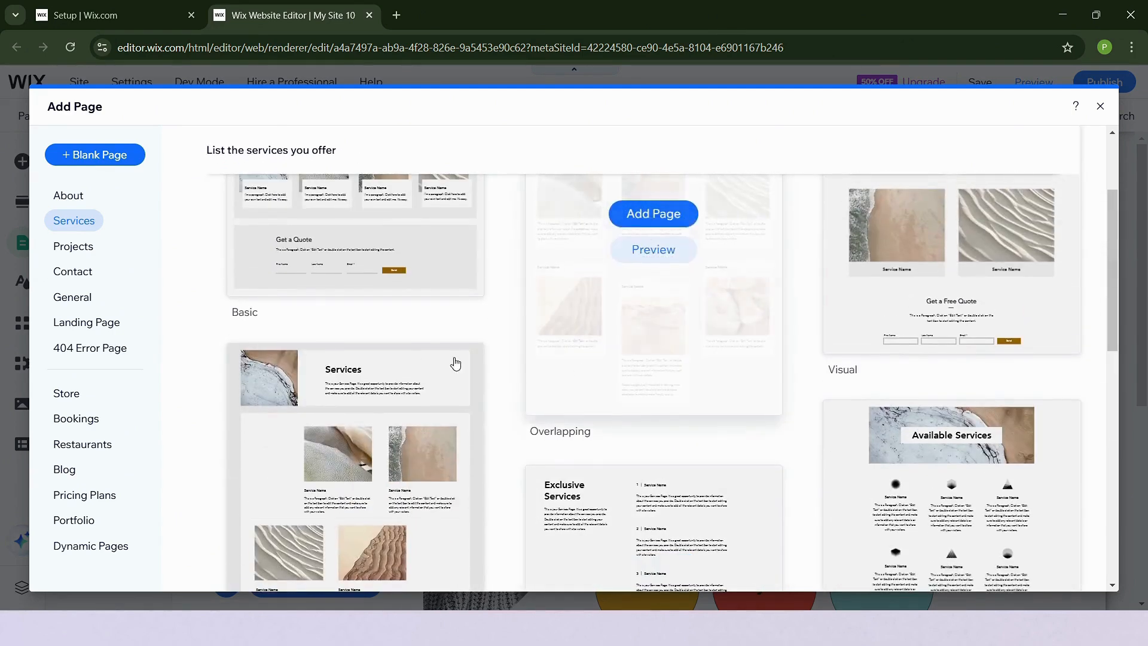
mouse_move(367, 441)
mouse_move(751, 379)
scroll(650, 387, "up", 3)
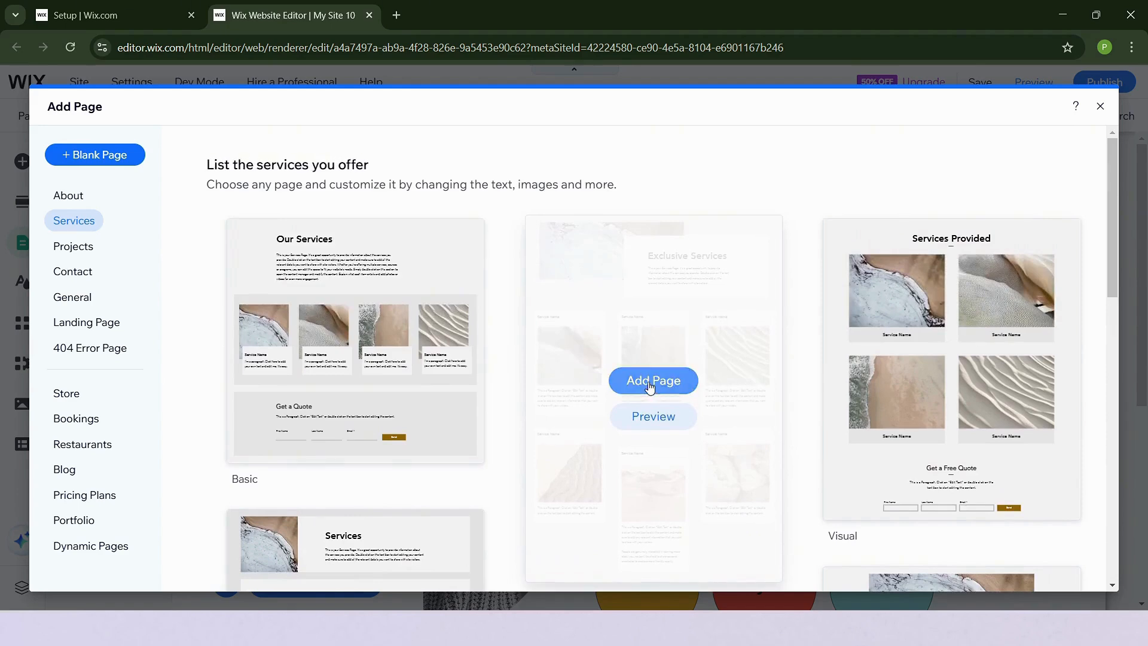
left_click(650, 387)
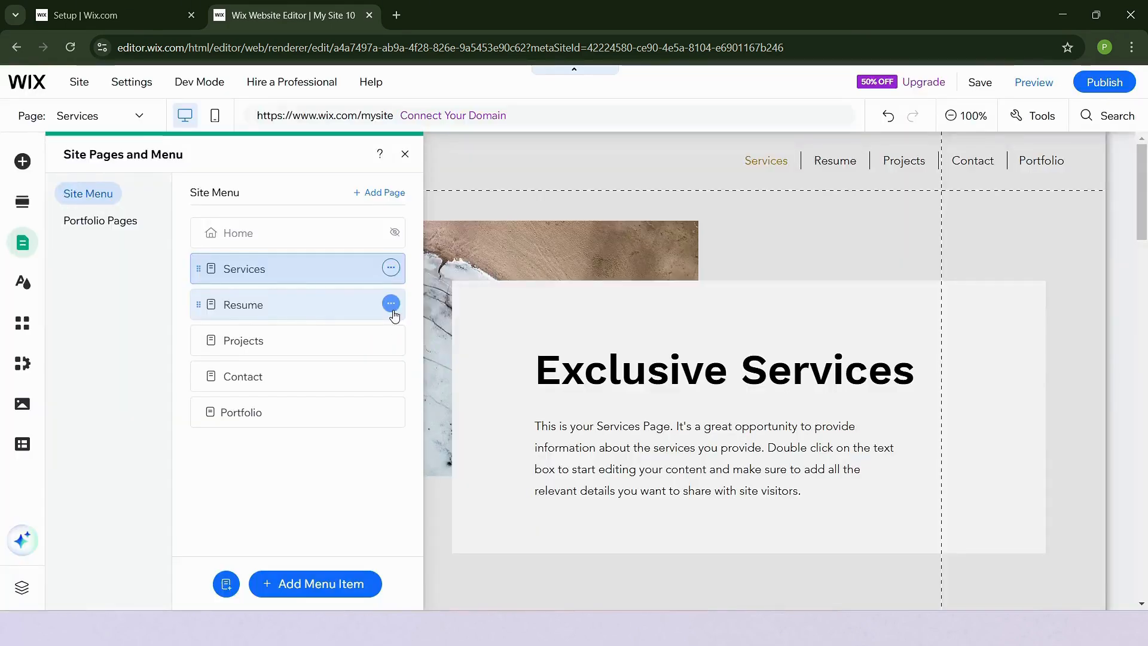
Make the Resume page a subpage of Services and turn it back into a main page
left_click(391, 304)
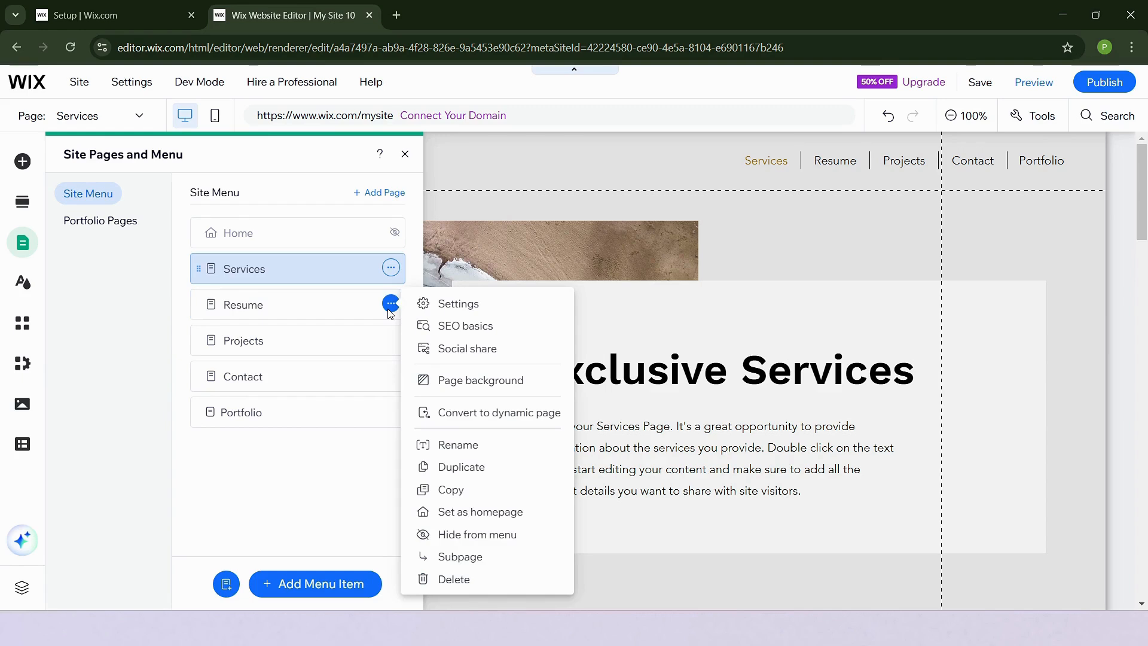
left_click(459, 557)
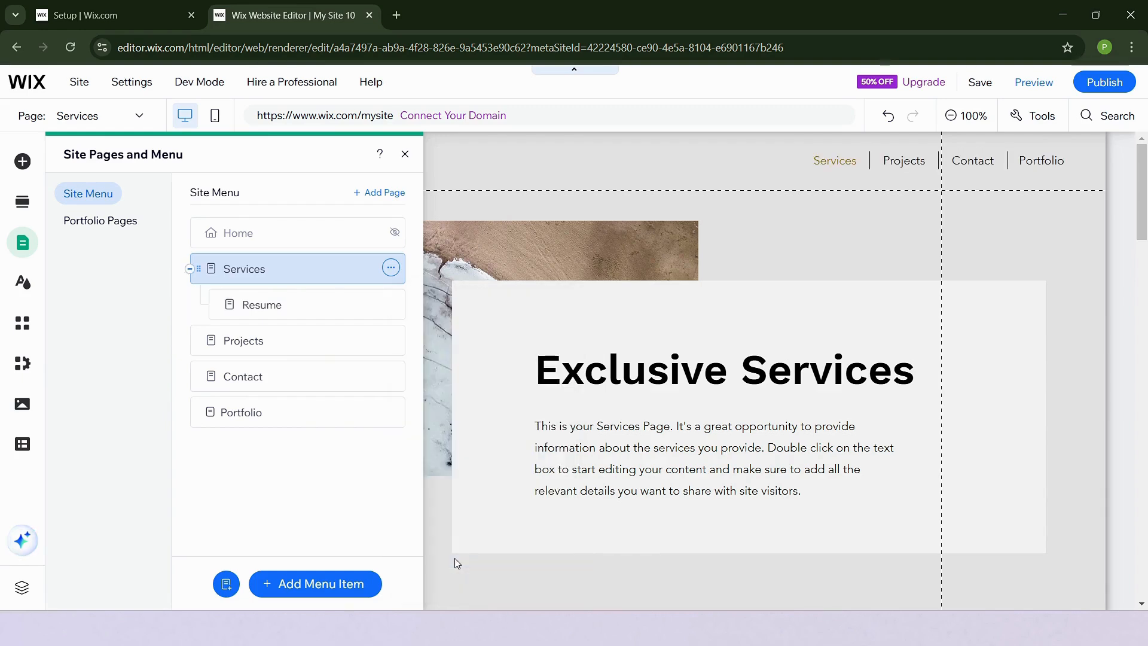
left_click(391, 304)
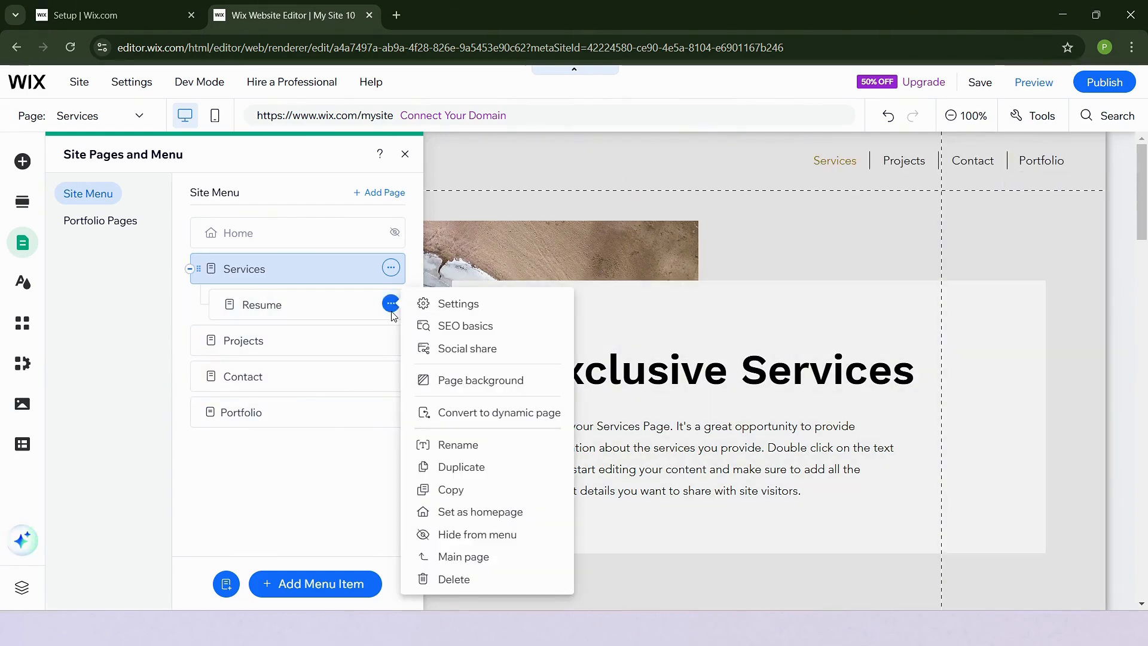
left_click(446, 556)
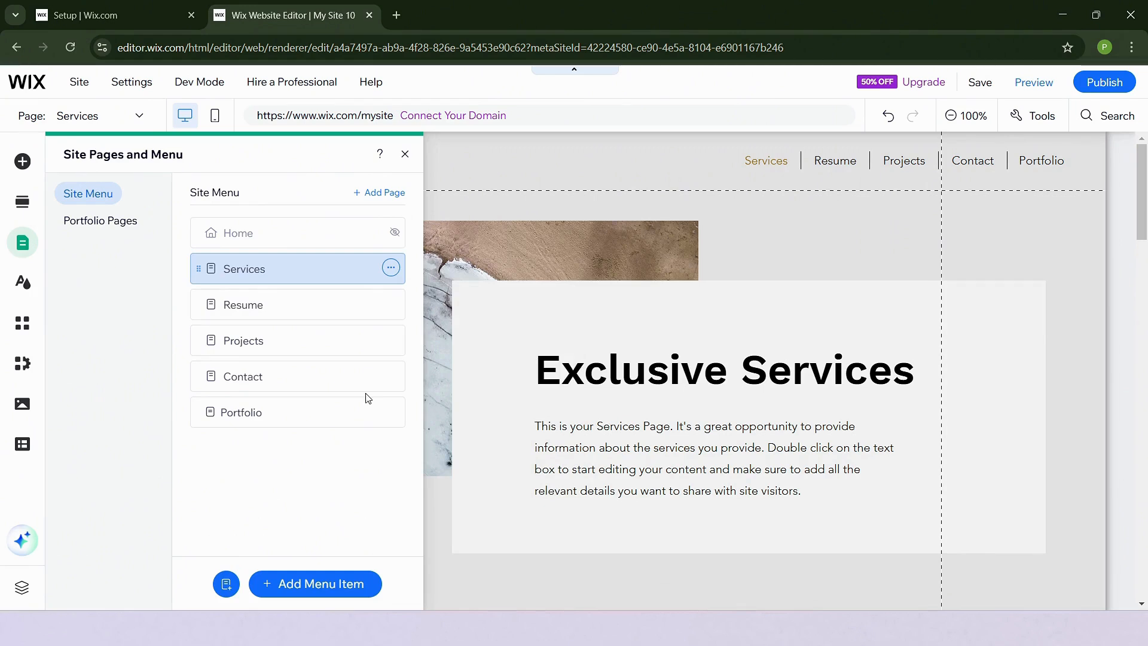
Delete the Services page from the site menu
left_click(391, 268)
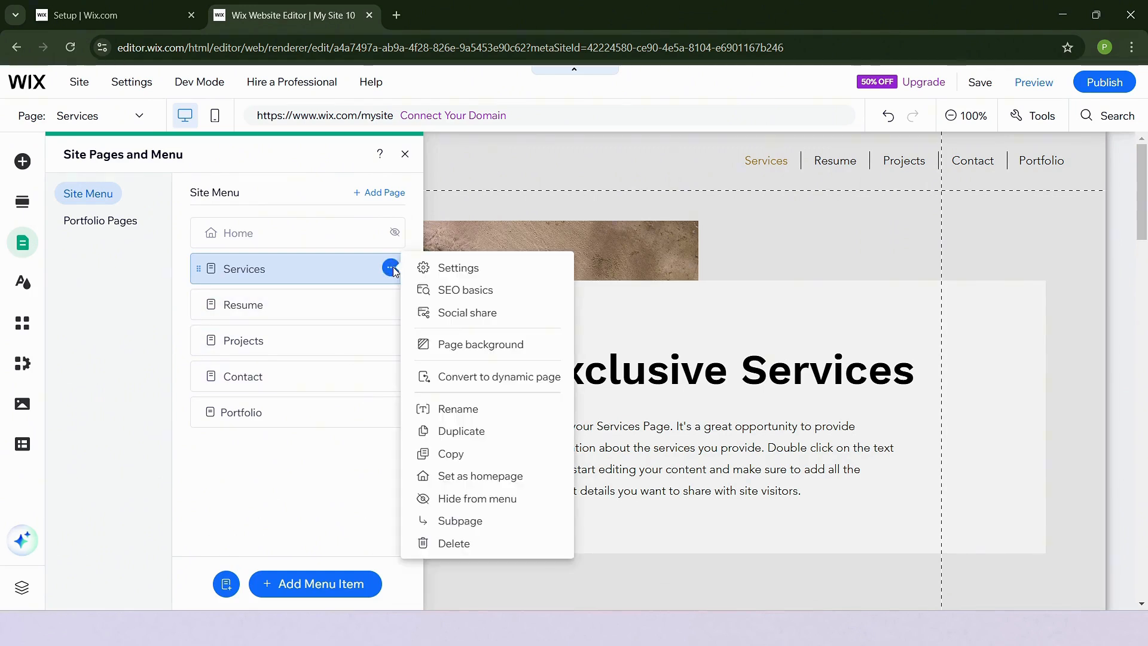
left_click(445, 544)
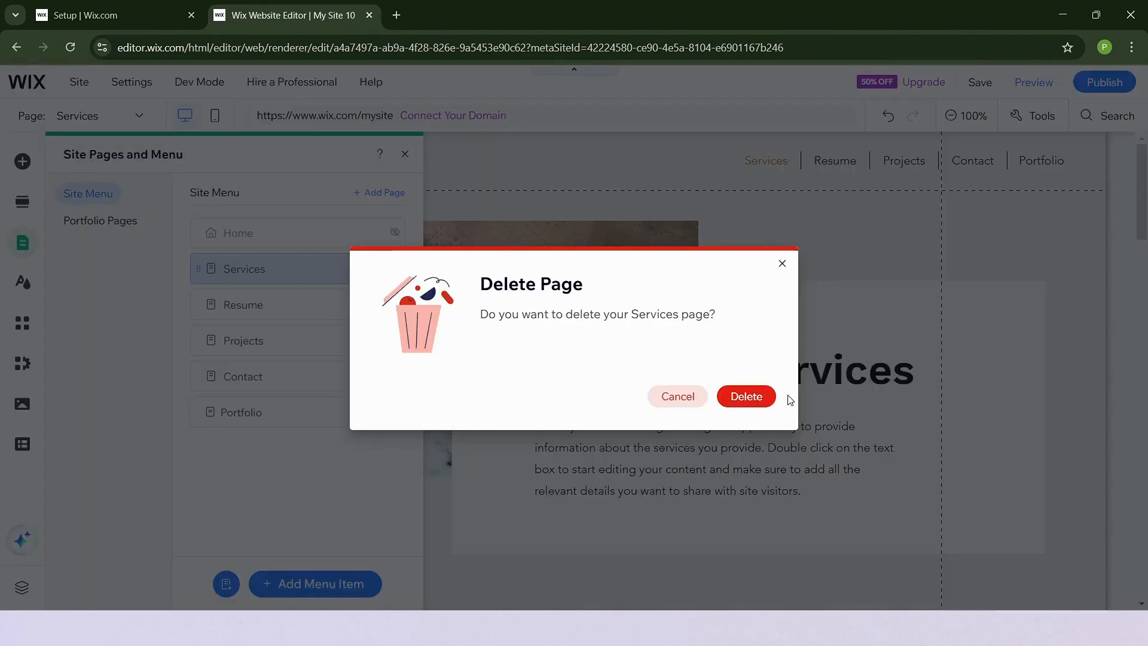
left_click(751, 397)
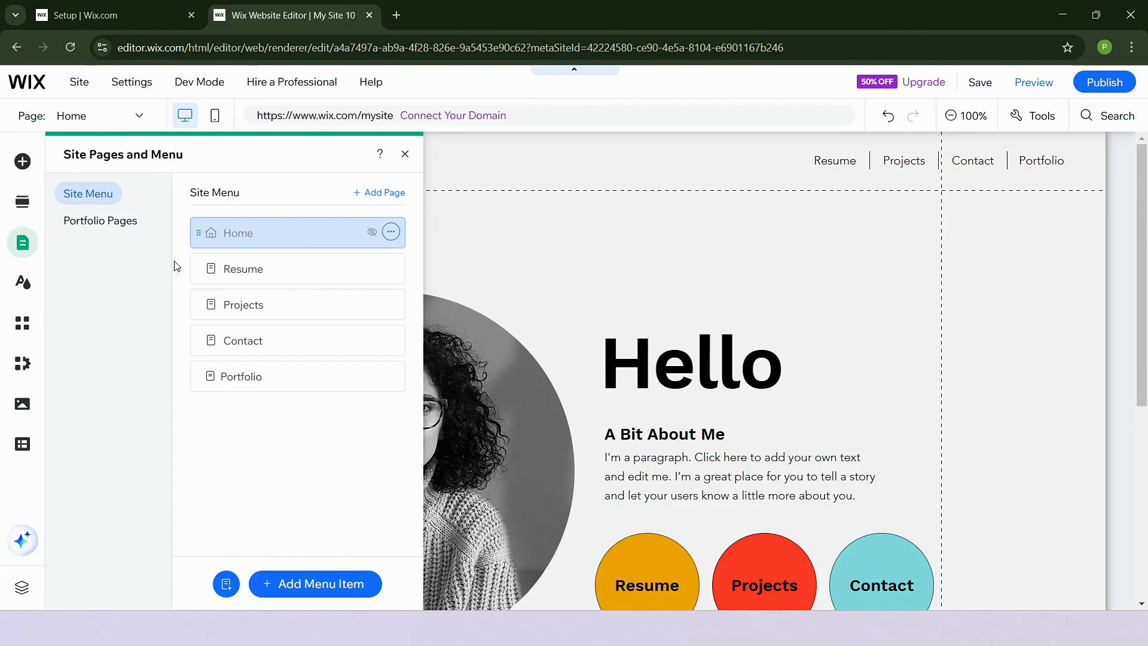
Open Project pages under the portfolio pages, and call up deletion of the Wix Portfolio app but cancel it
left_click(146, 223)
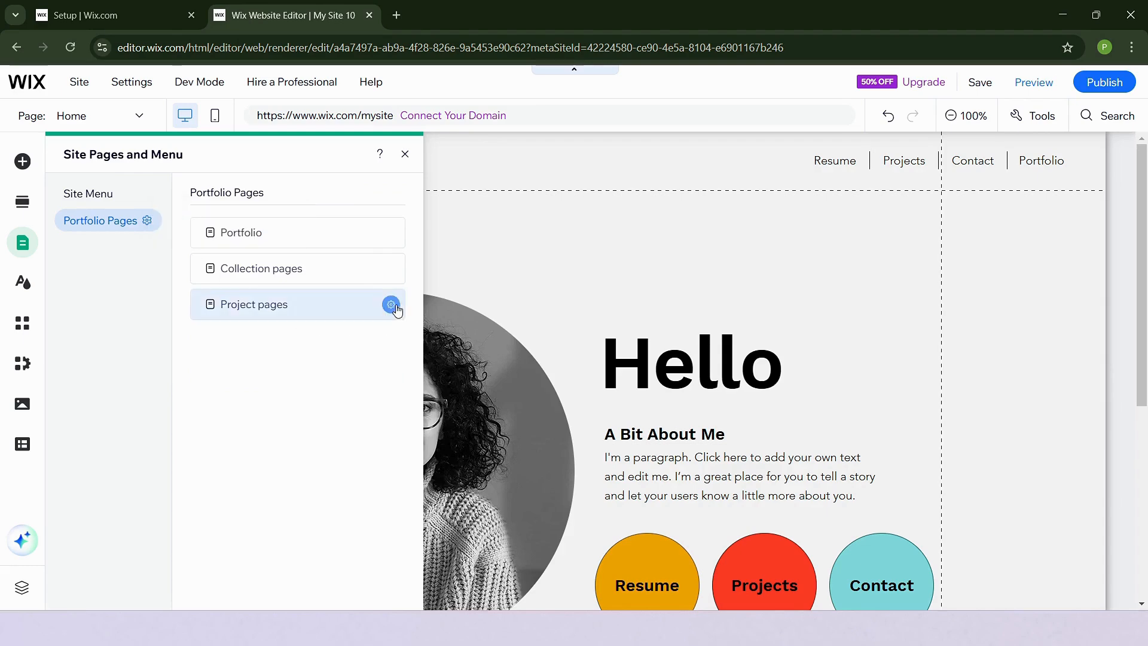
left_click(392, 306)
left_click(147, 221)
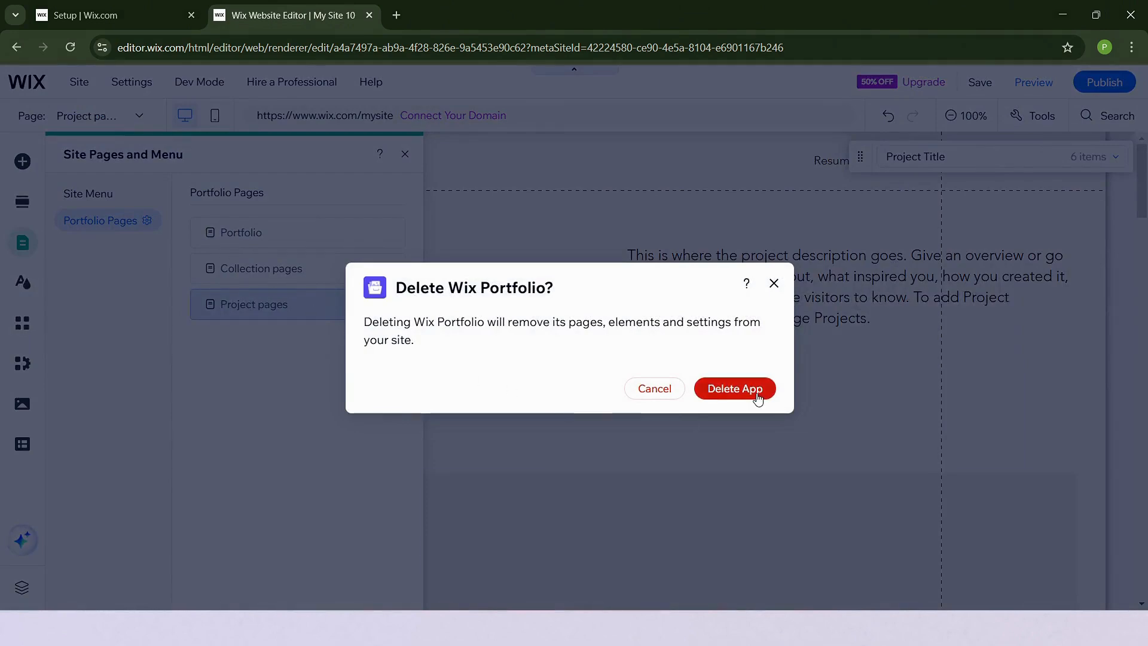
left_click(774, 284)
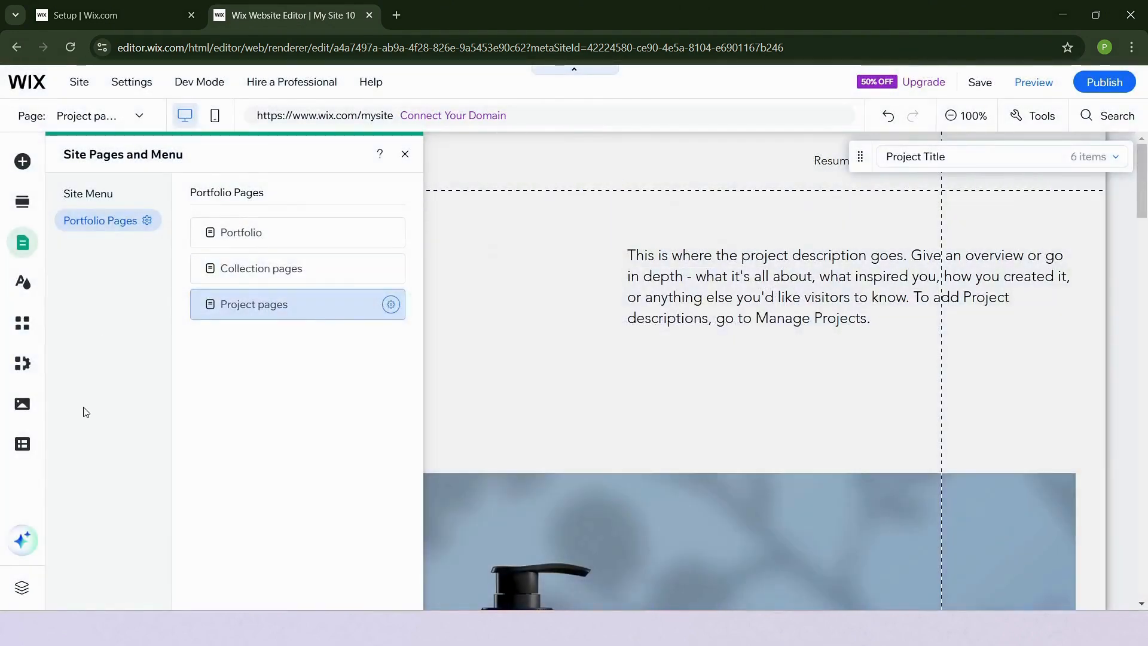
Examine the Wix Portfolio app's management options among the business apps and reopen the page manager
left_click(22, 365)
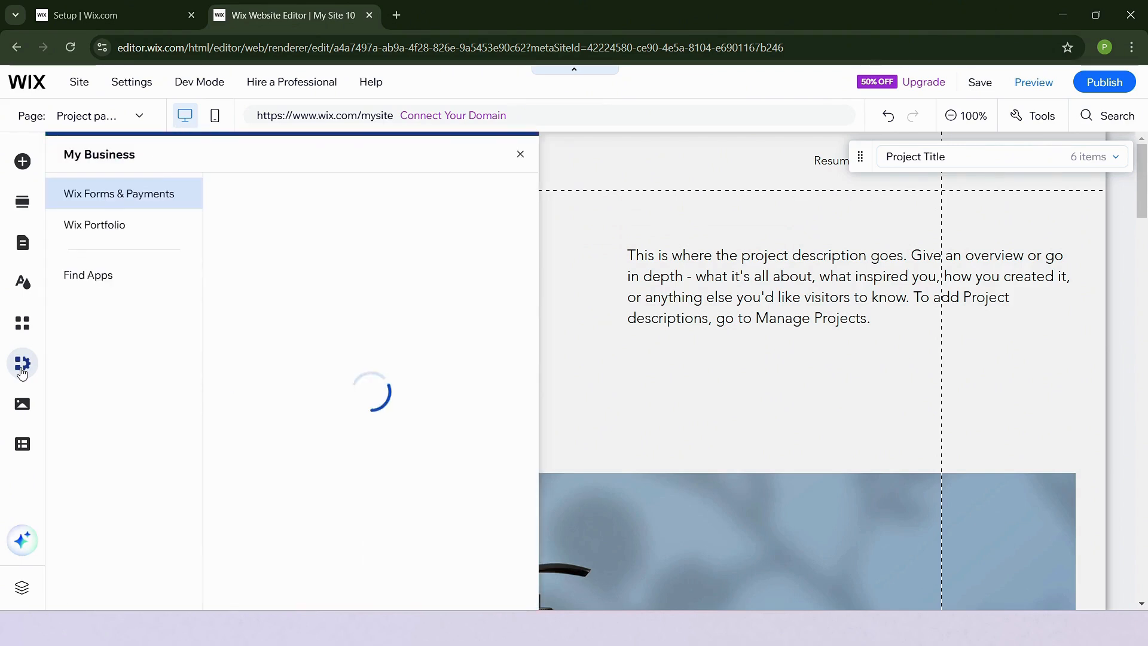
left_click(122, 230)
left_click(512, 206)
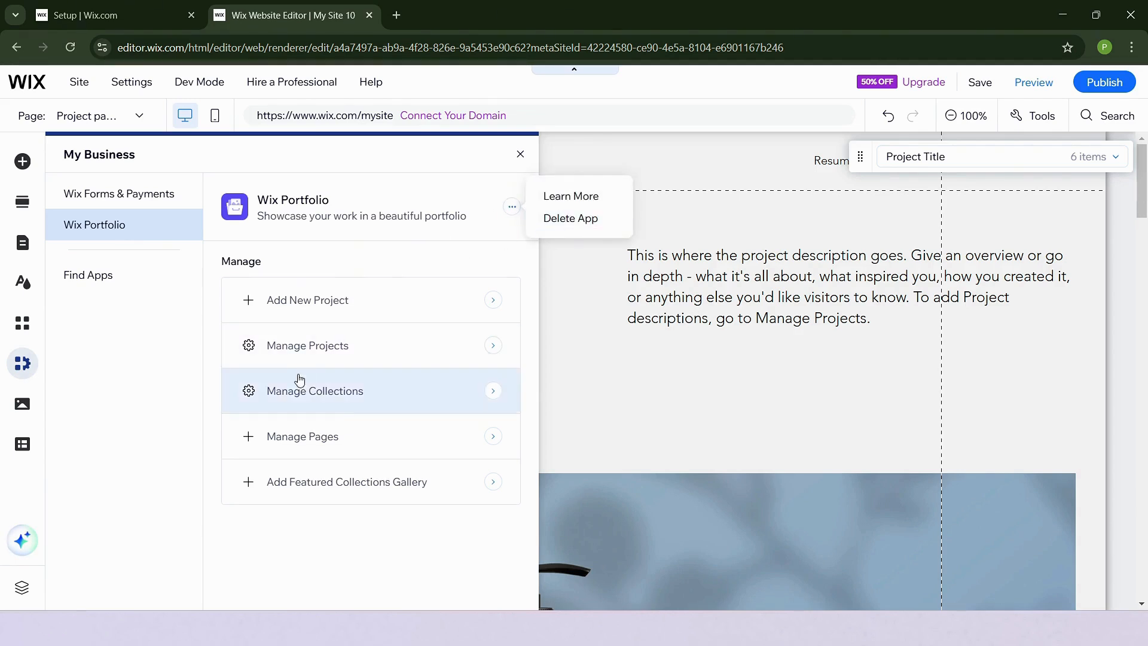
left_click(131, 399)
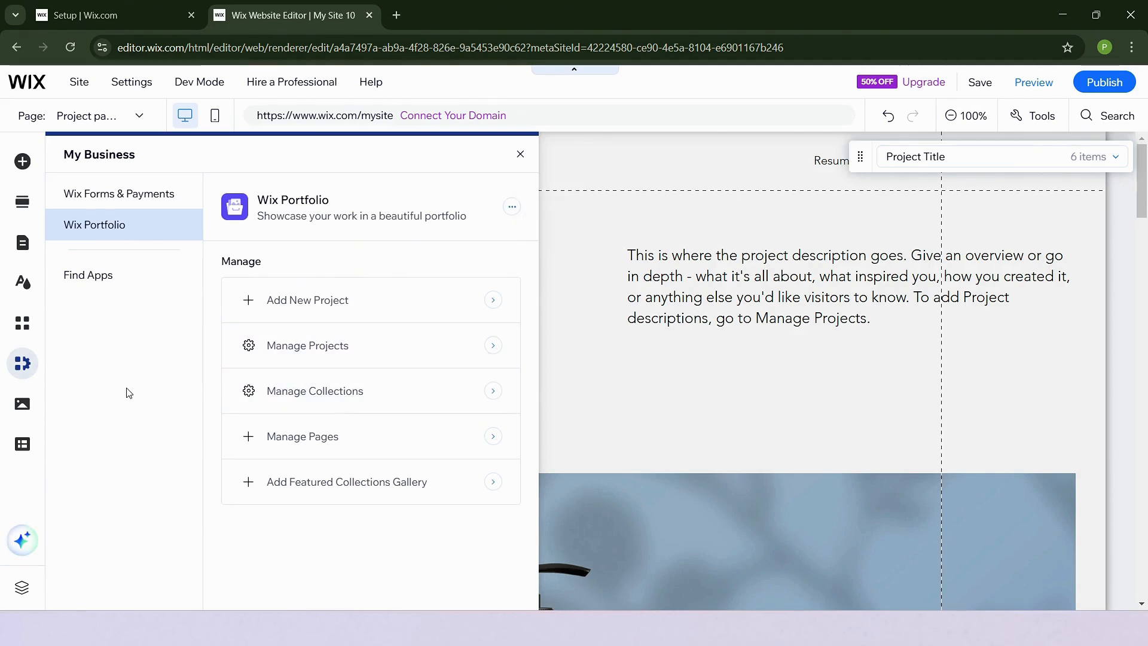
left_click(84, 116)
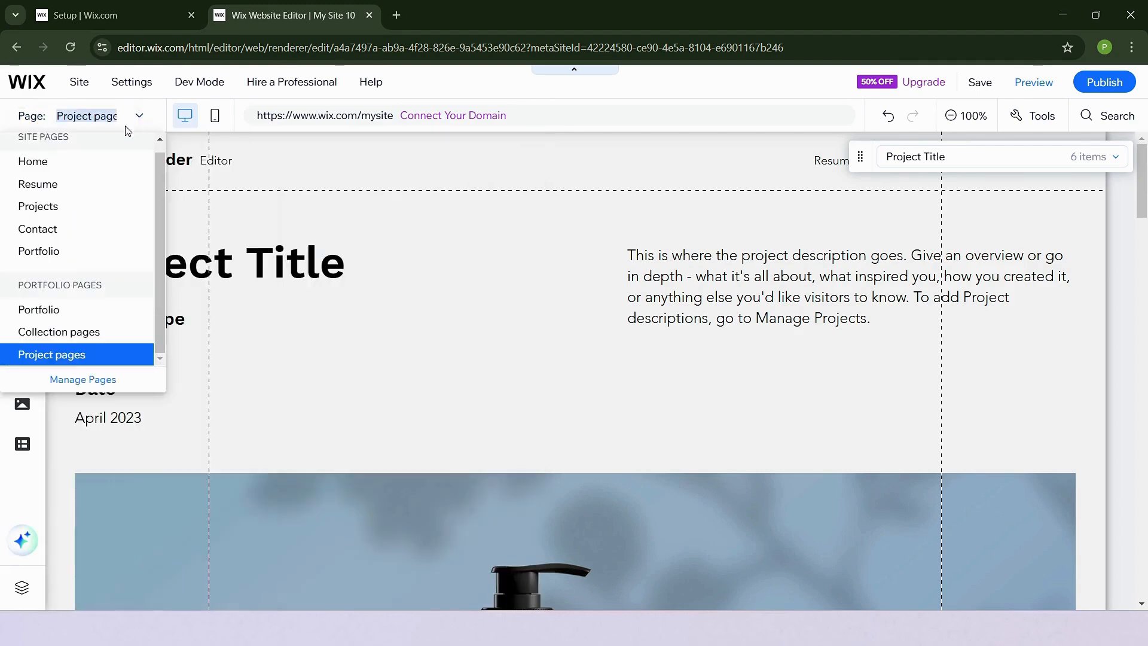
left_click(84, 377)
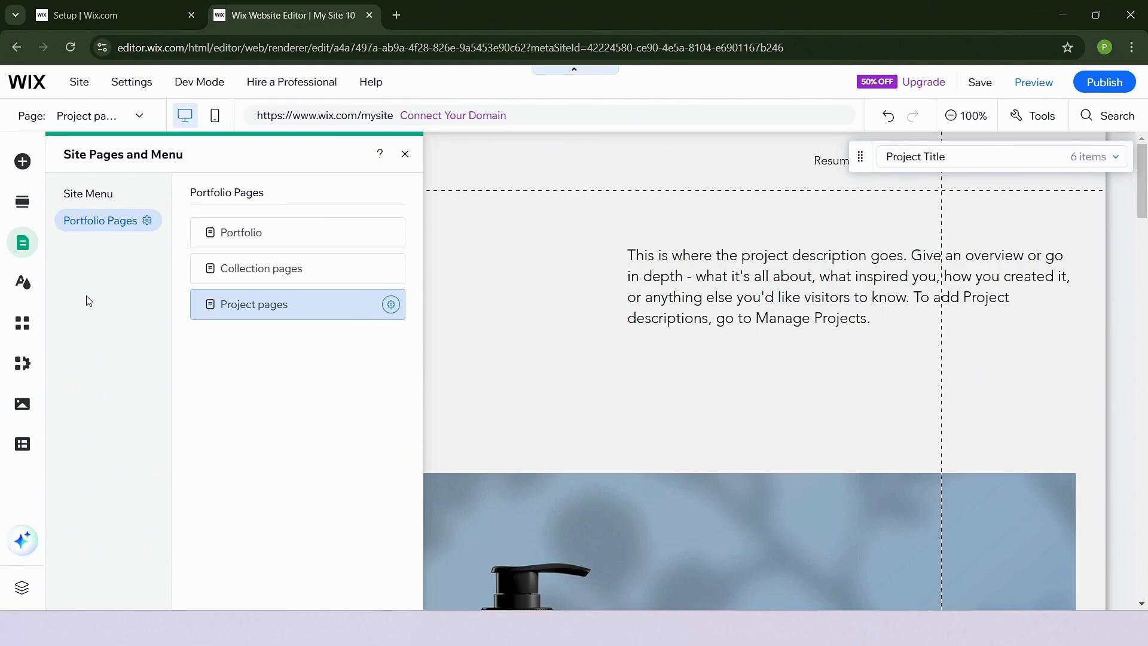
Search the app market for "store", clear the search and close the market
left_click(22, 326)
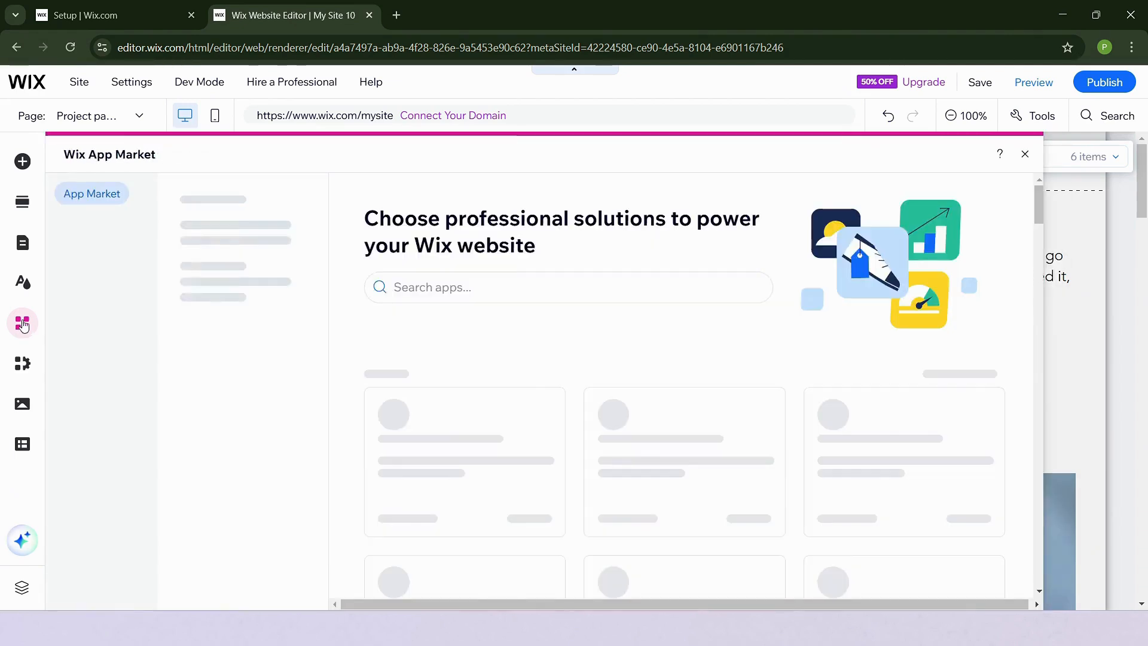
left_click(491, 285)
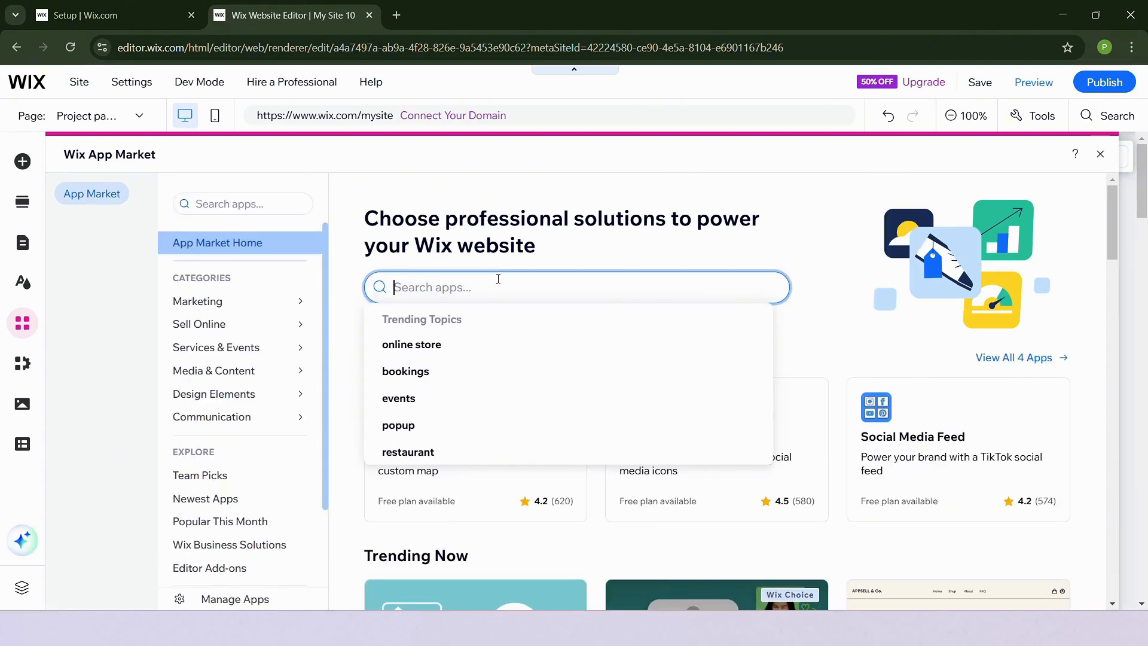
type("storre")
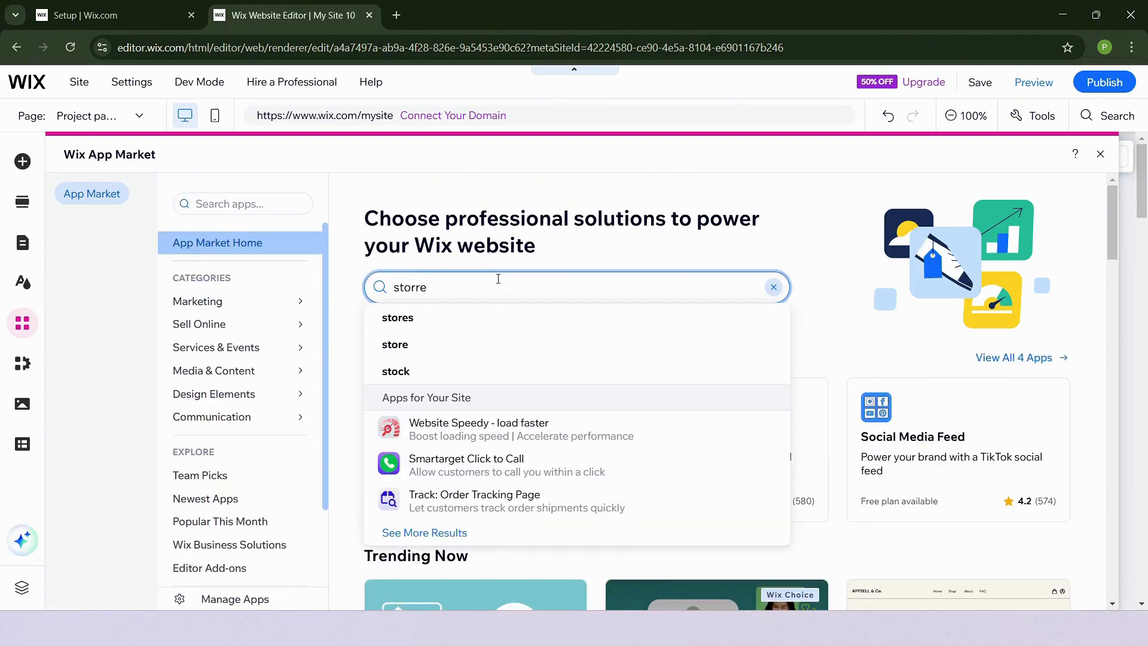
key("BackSpace")
key("BackSpace")
type("e")
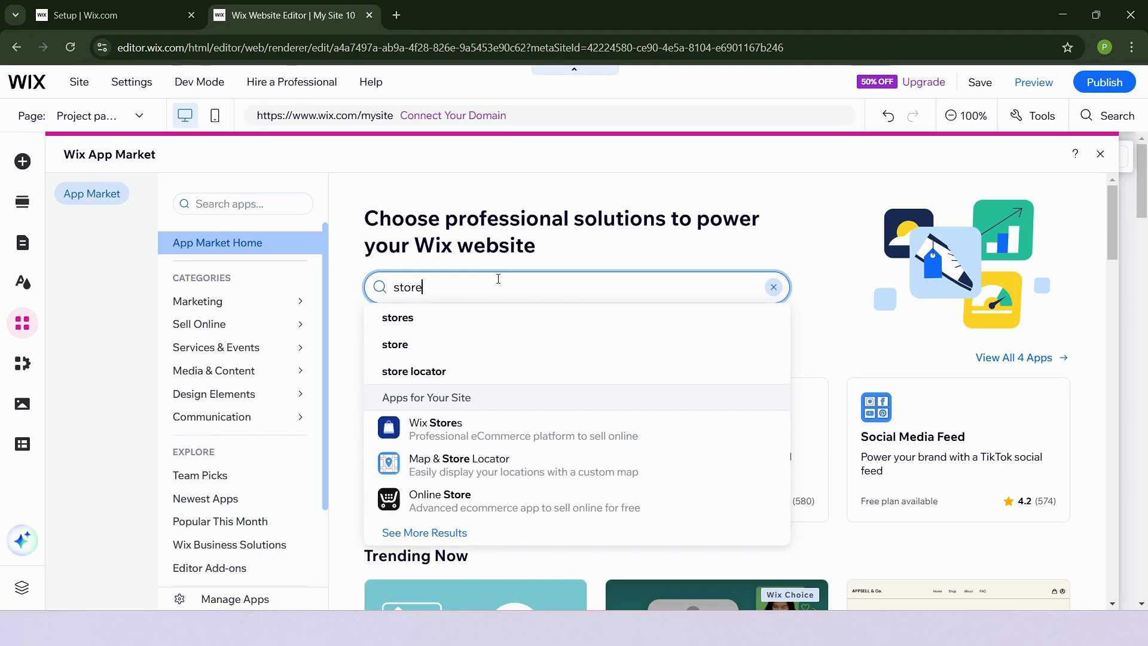
key("BackSpace")
key("BackSpace")
key("BackSpace")
key("BackSpace")
key("BackSpace")
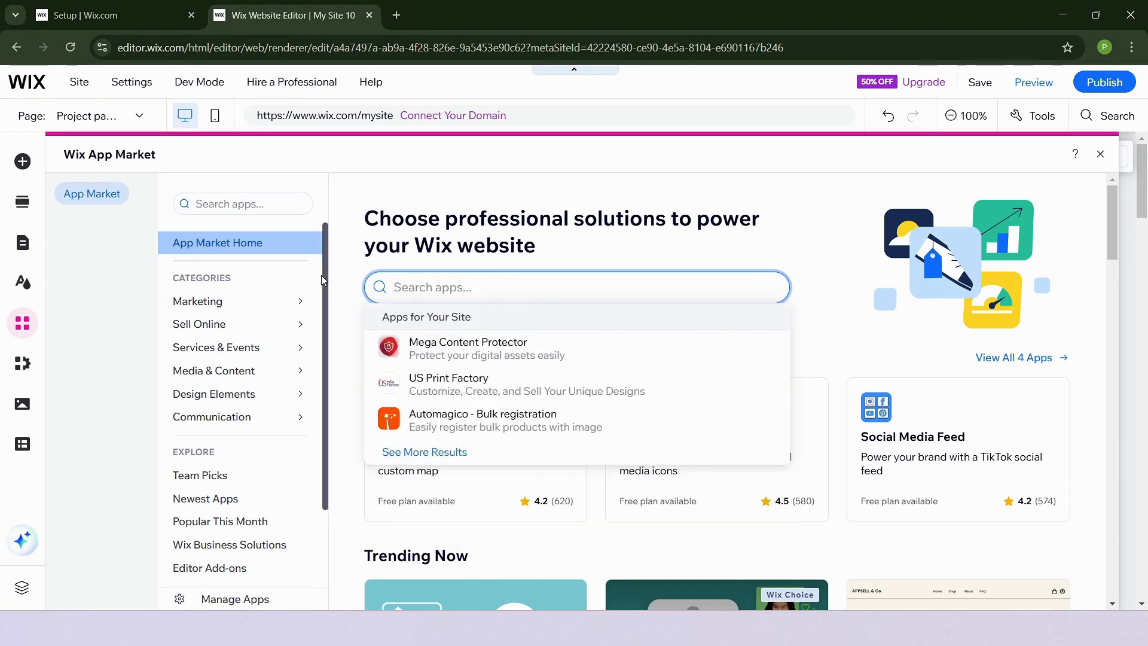
left_click(106, 308)
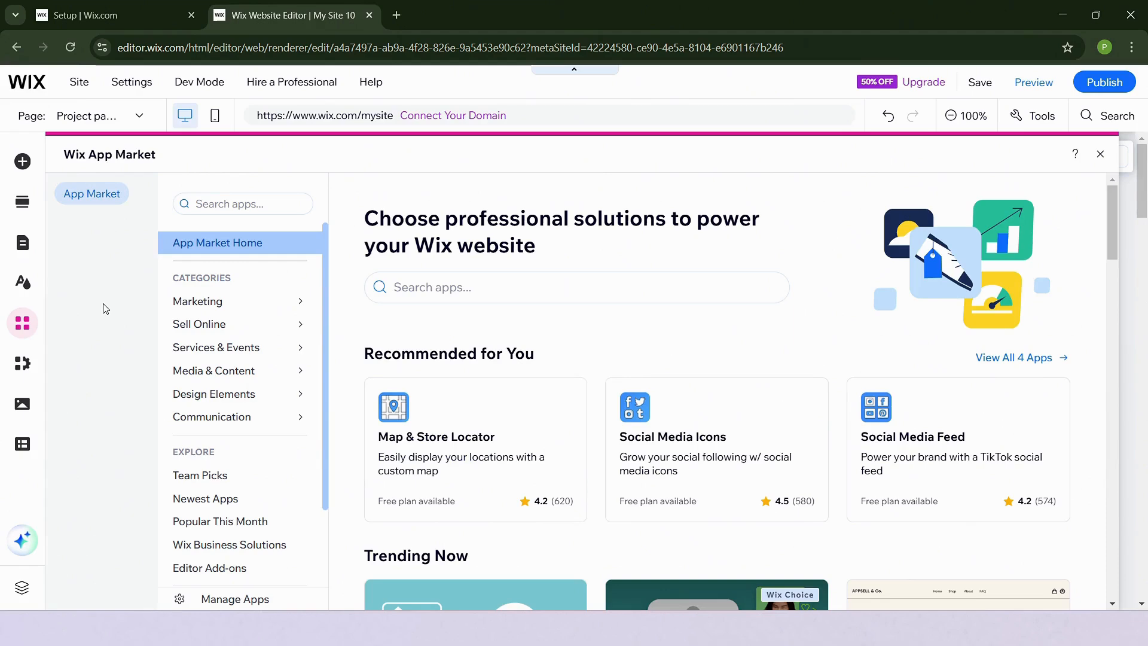
key("Escape")
Go to the Home page, look over its intro section and view the catalogue of elements that can be added
scroll(715, 392, "down", 5)
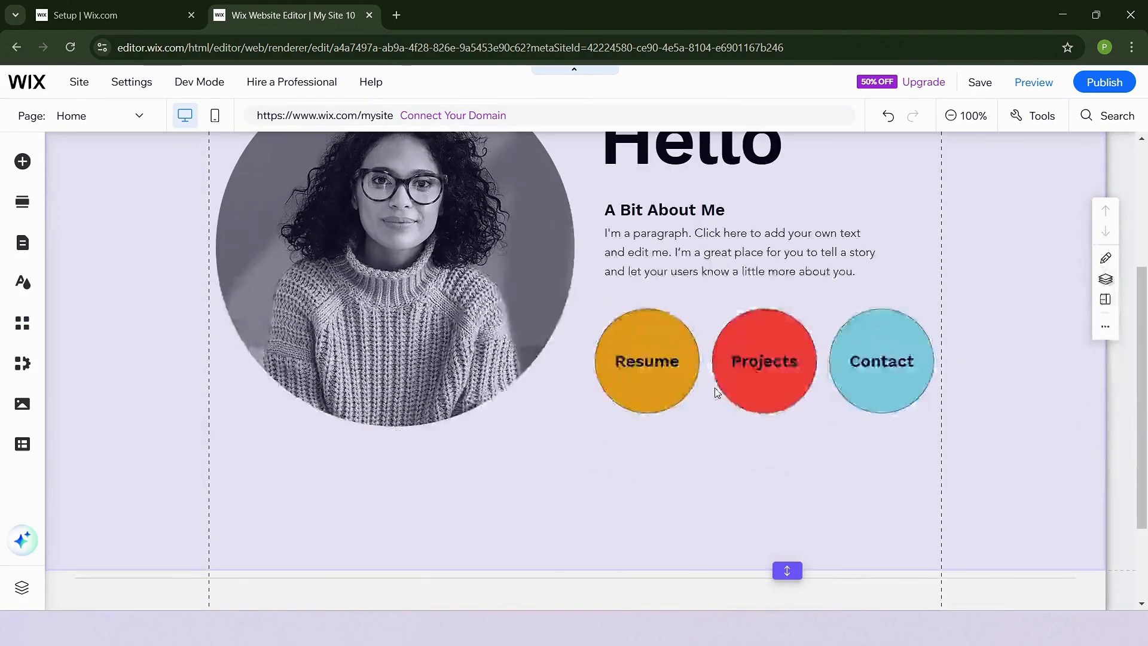
scroll(714, 389, "up", 4)
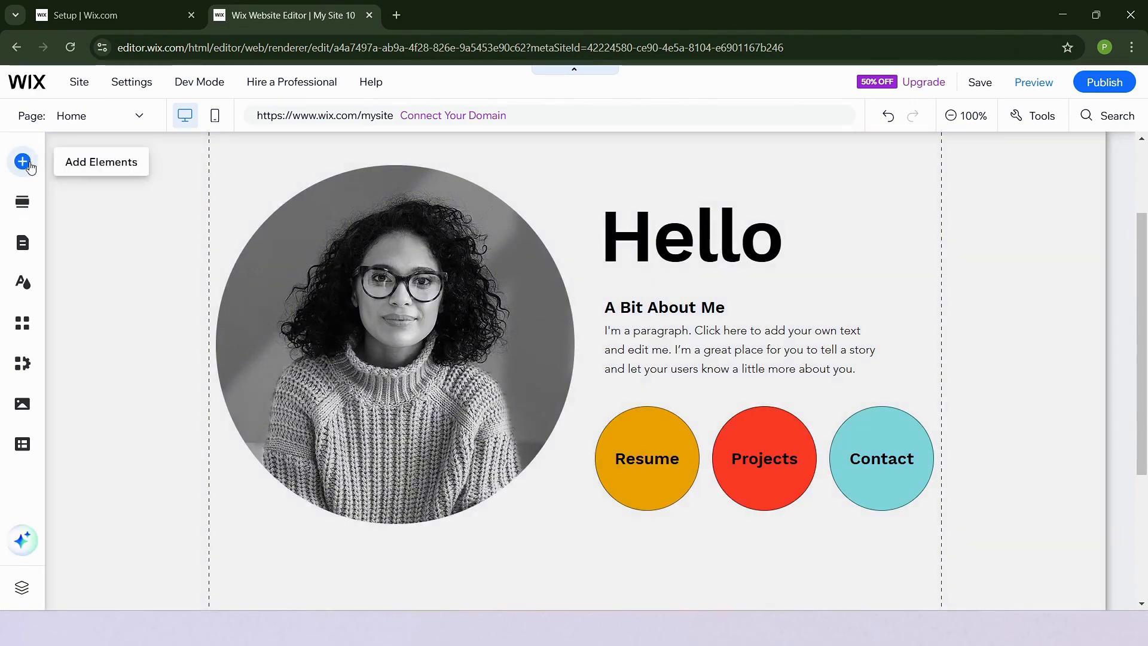
left_click(23, 161)
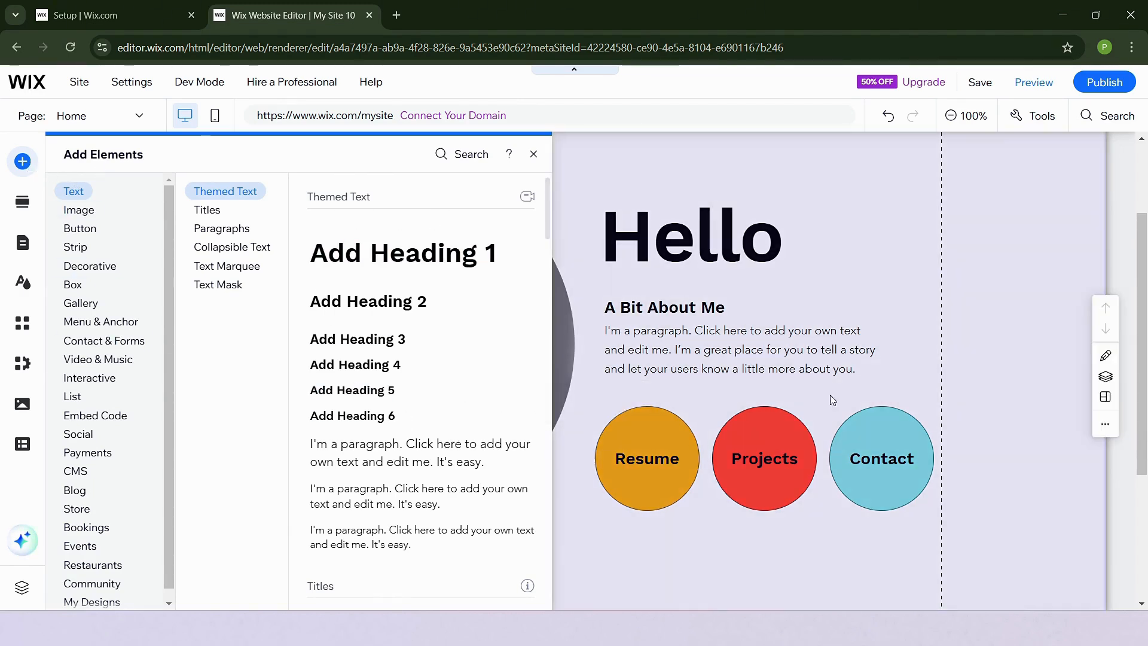
left_click(870, 355)
Inspect the portrait image and the Resume, Projects and Contact buttons, and view the Resume button's link settings without changing them
left_click(439, 365)
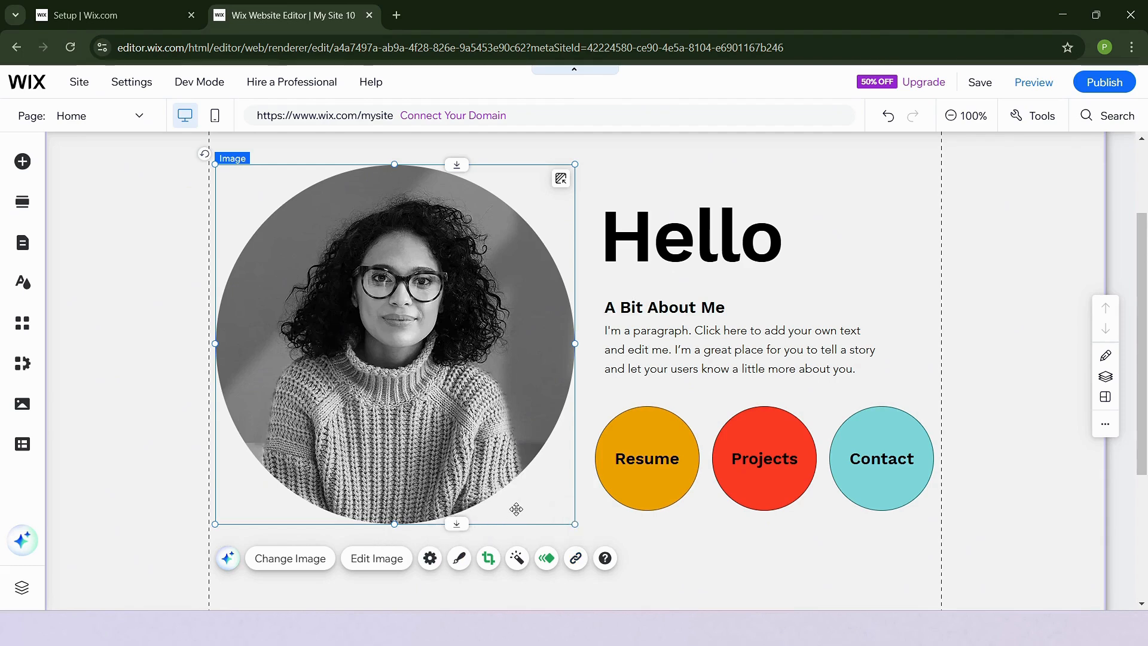
left_click(664, 492)
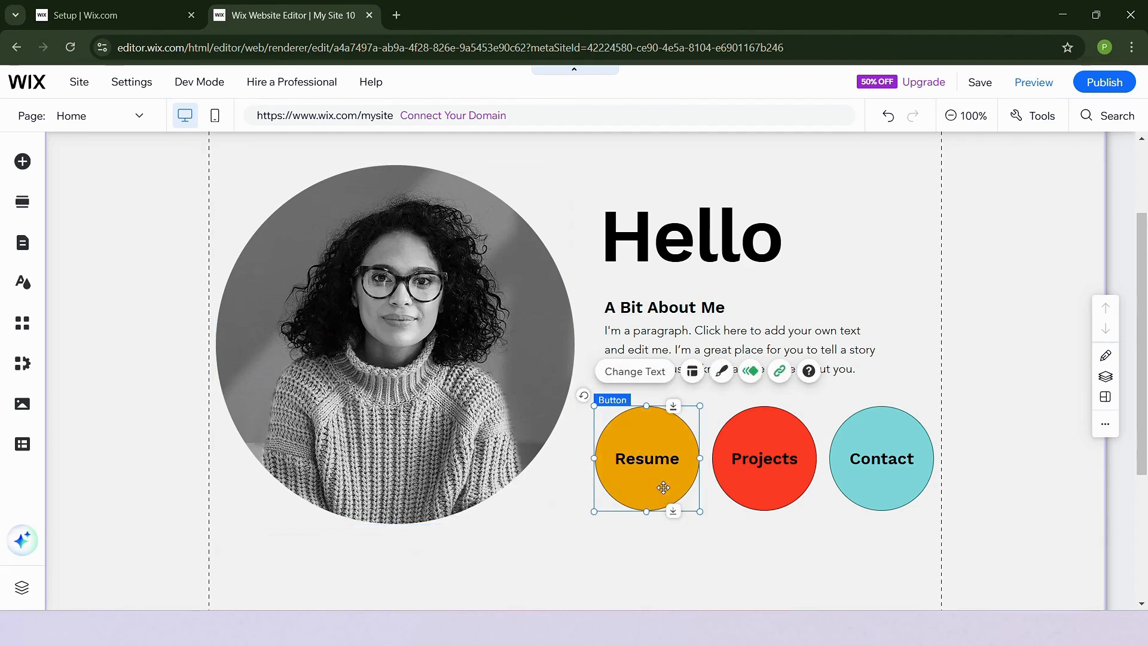
left_click(790, 484)
left_click(893, 488)
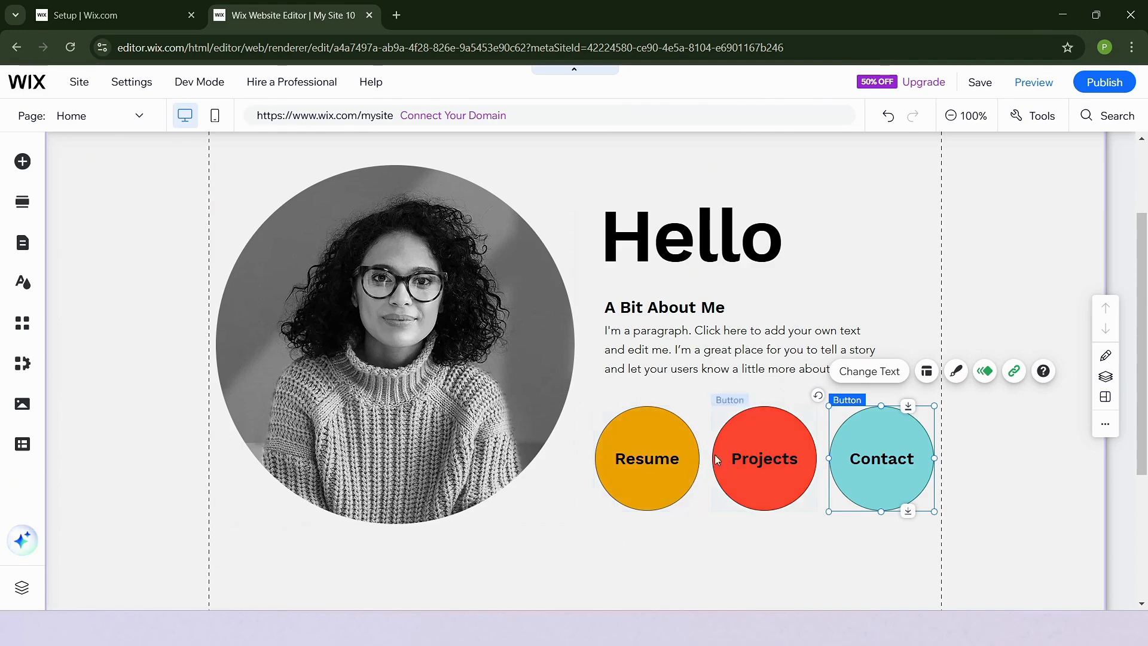
left_click(676, 479)
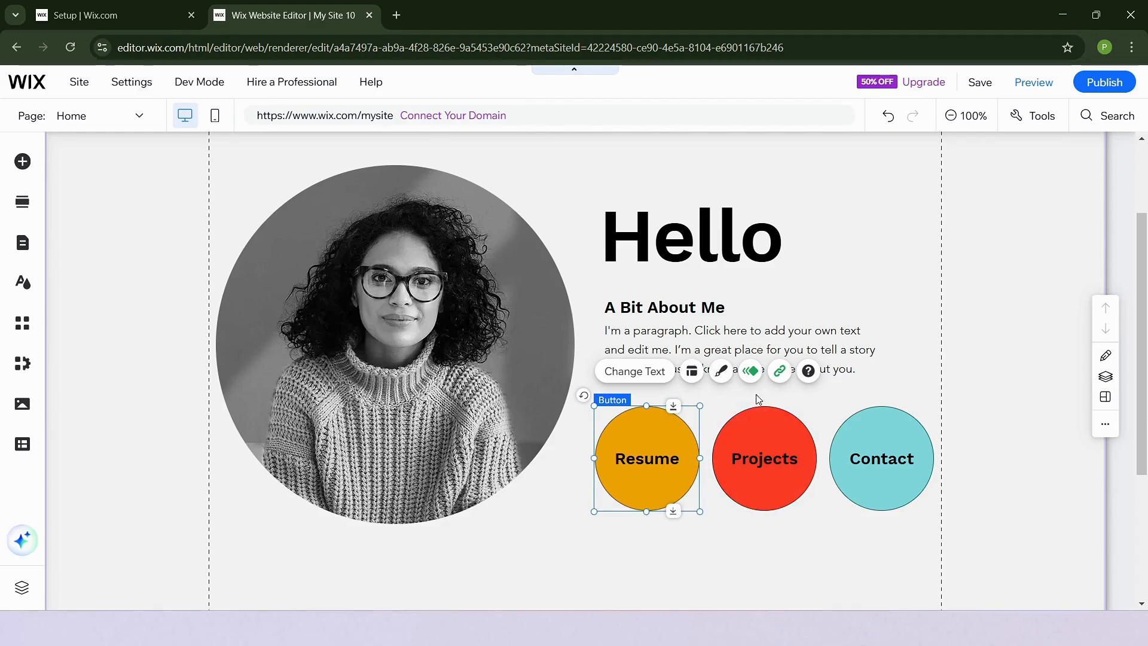
left_click(779, 371)
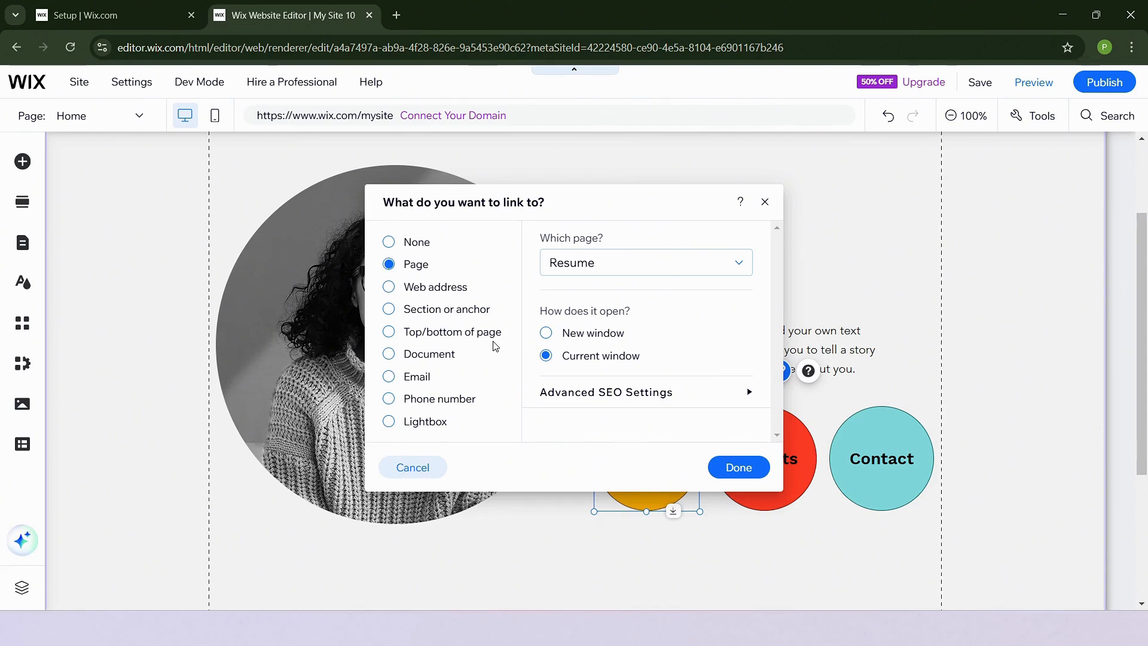
left_click(765, 202)
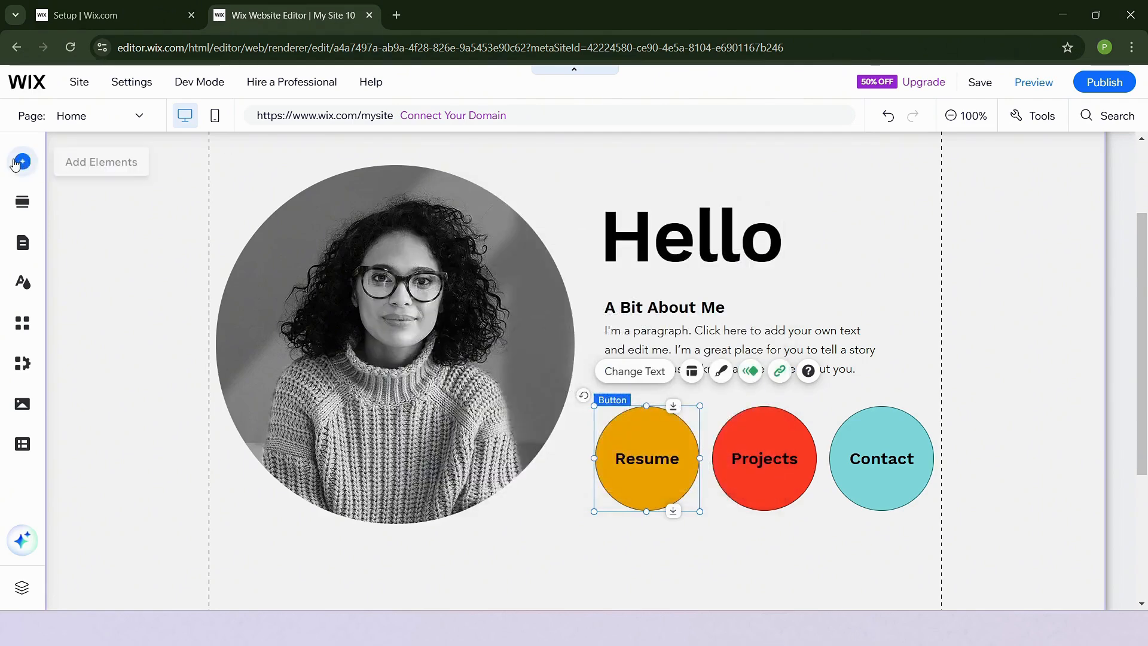
Look through the button elements and place the light classic strip below the "A Bit About Me" heading on the Home page
left_click(23, 162)
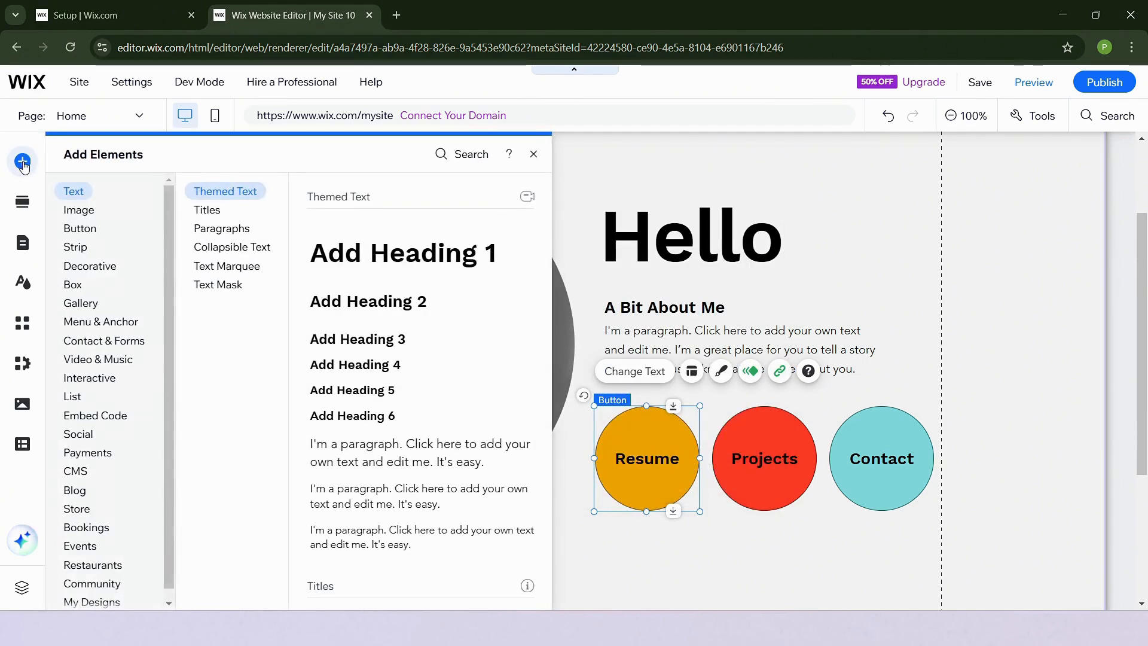
left_click(75, 230)
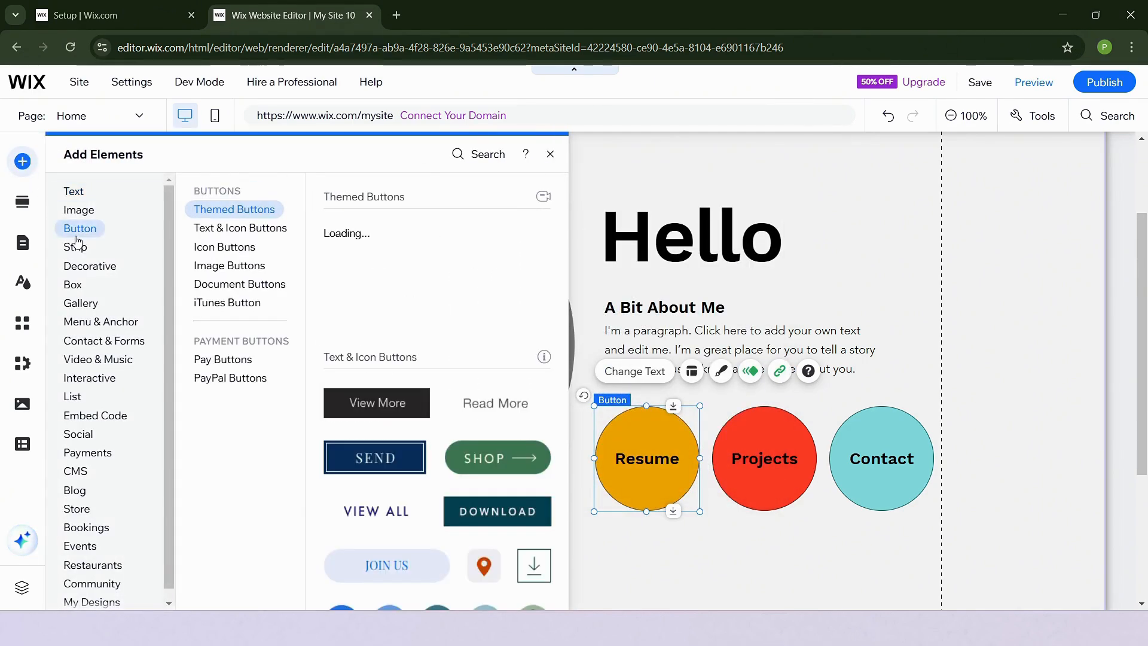
left_click(78, 248)
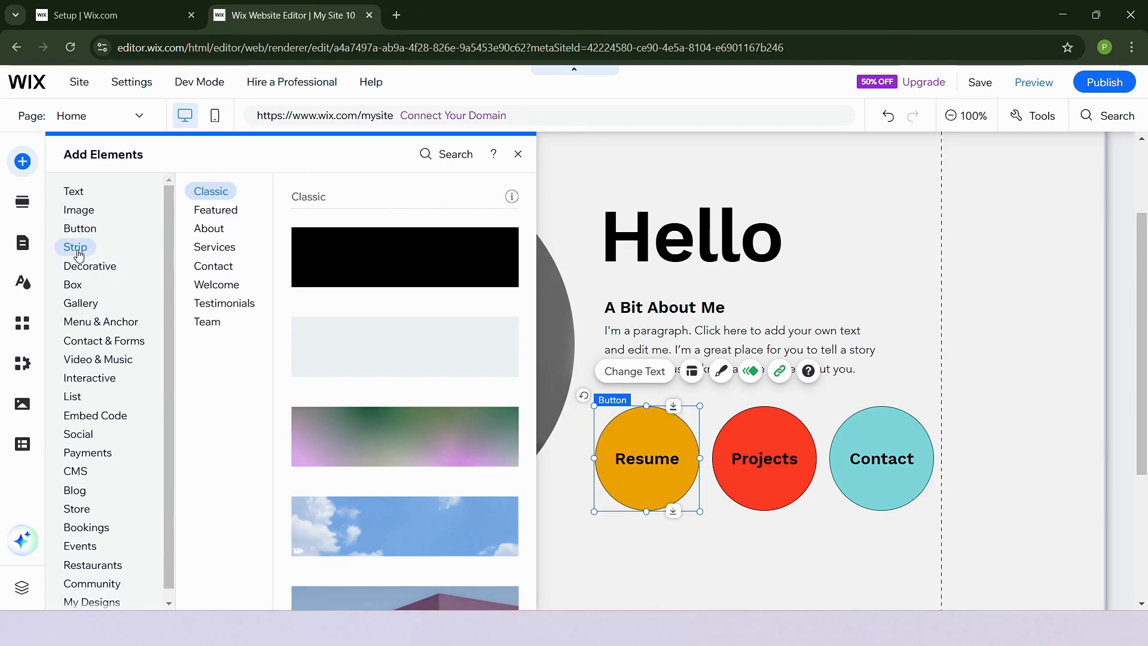
left_click_drag(354, 354, 731, 225)
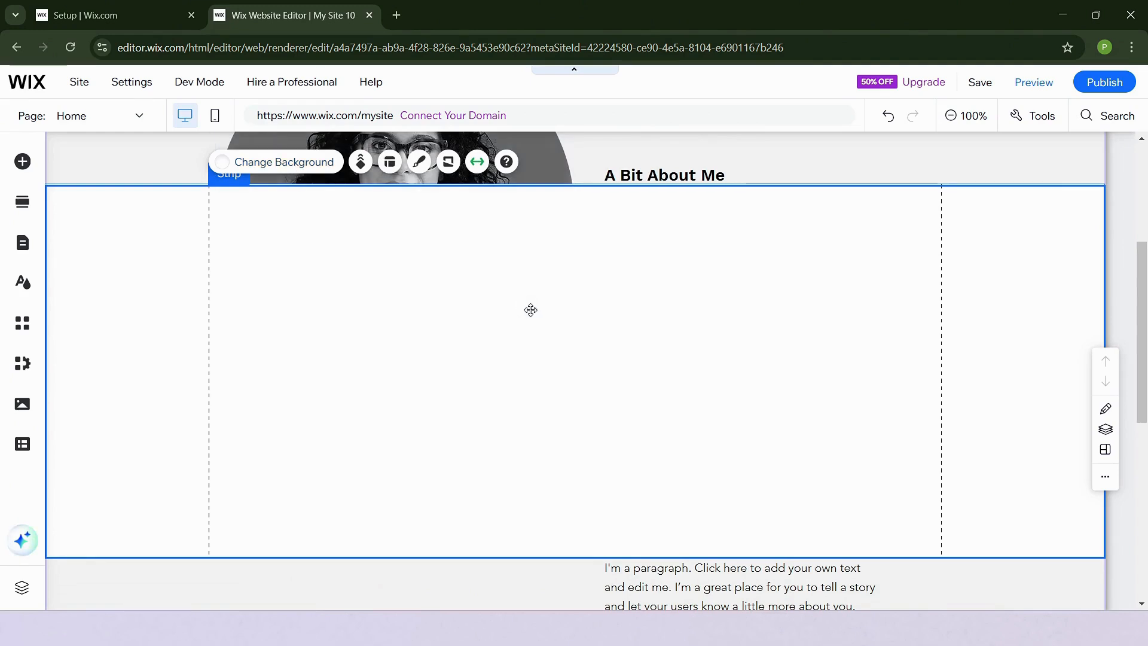
Delete the strip and undo back to the Home page layout from before it was placed
key("Delete")
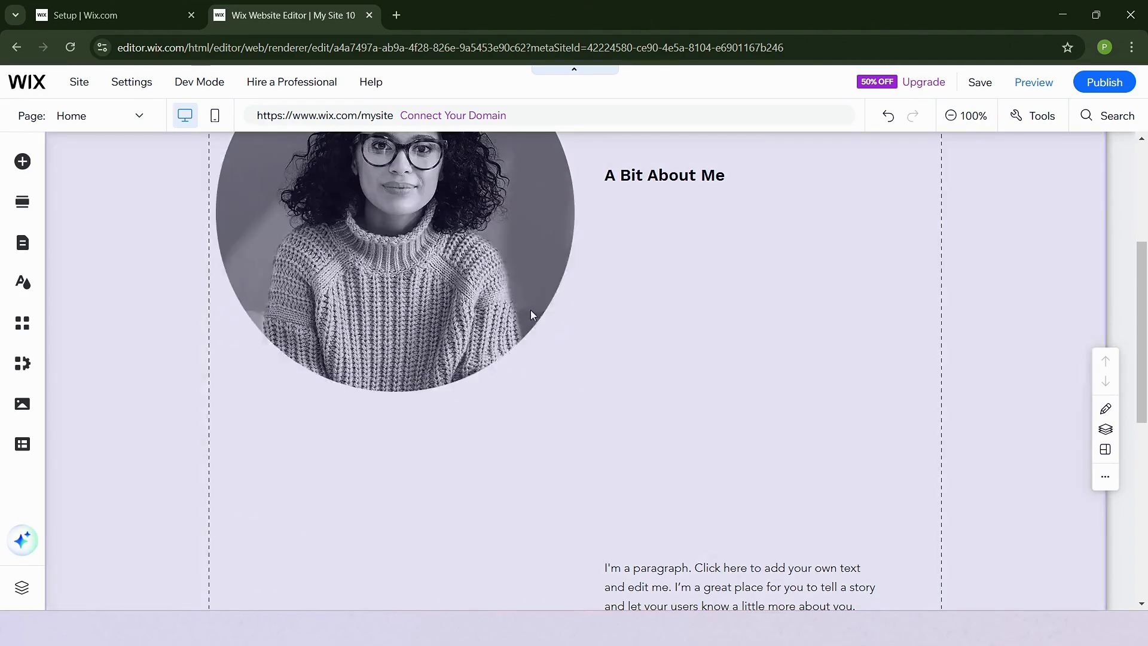
scroll(561, 426, "up", 1)
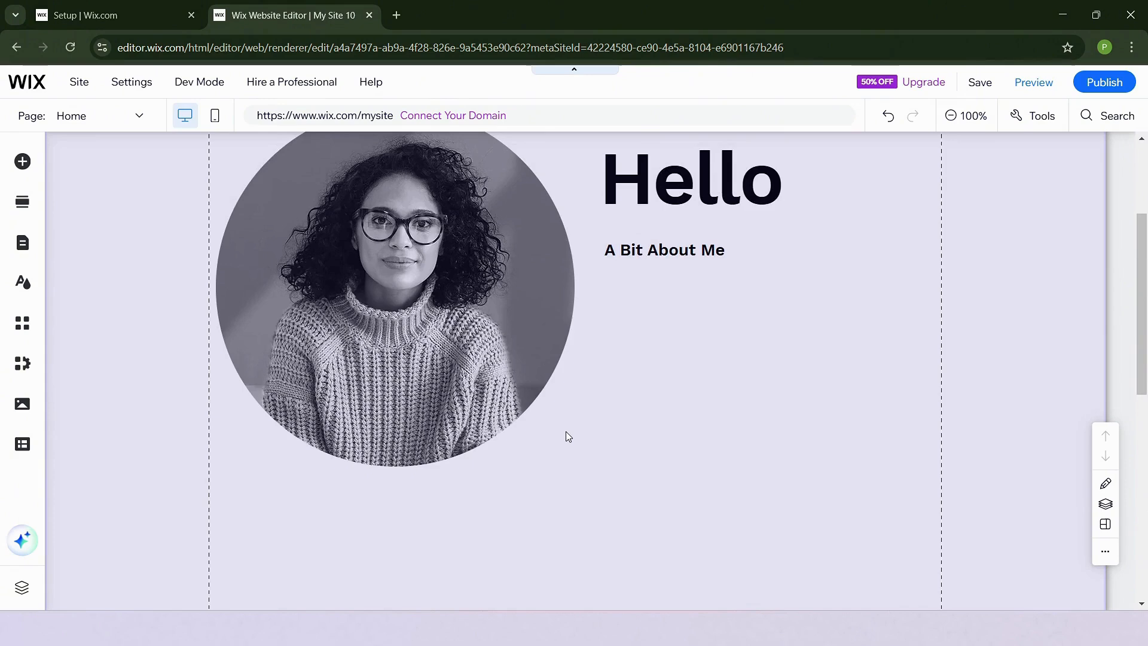
key("ctrl+z")
key("ctrl+z")
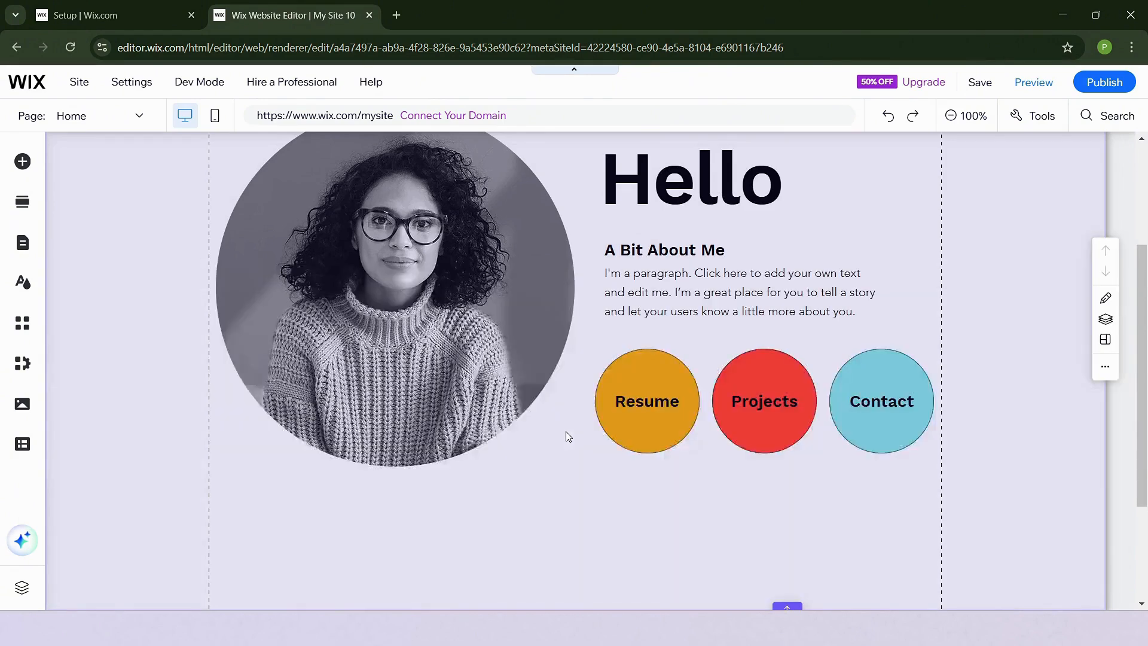
Add a blank section between the intro section and the footer of the Home page, then delete it
scroll(565, 398, "up", 3)
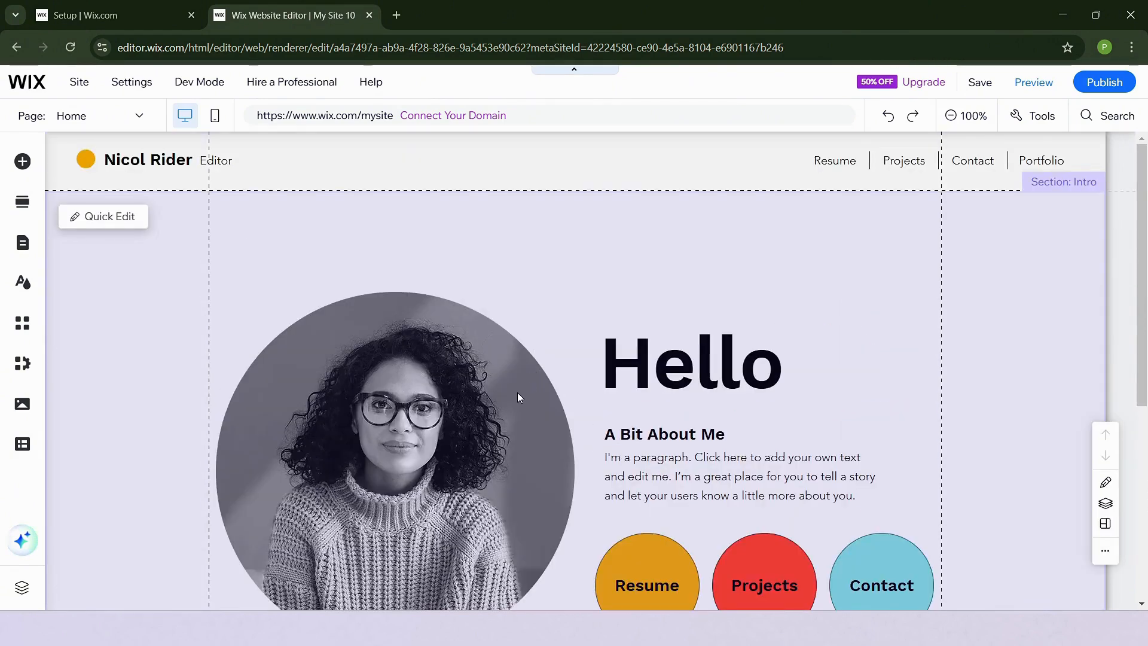
scroll(566, 425, "down", 6)
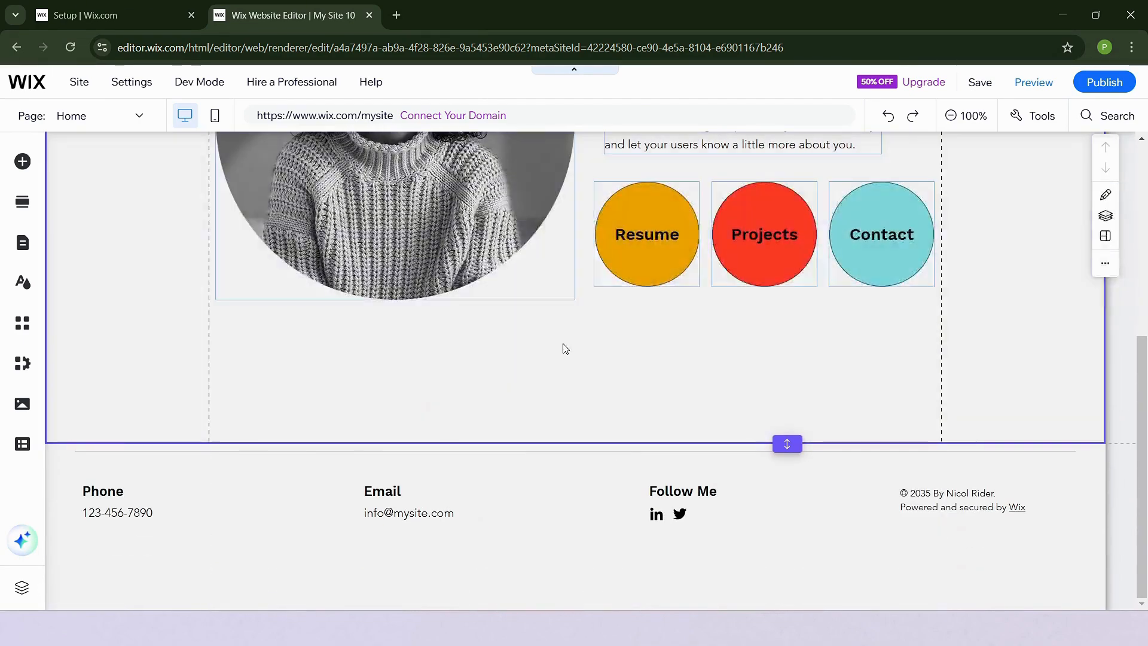
mouse_move(571, 449)
scroll(565, 407, "up", 5)
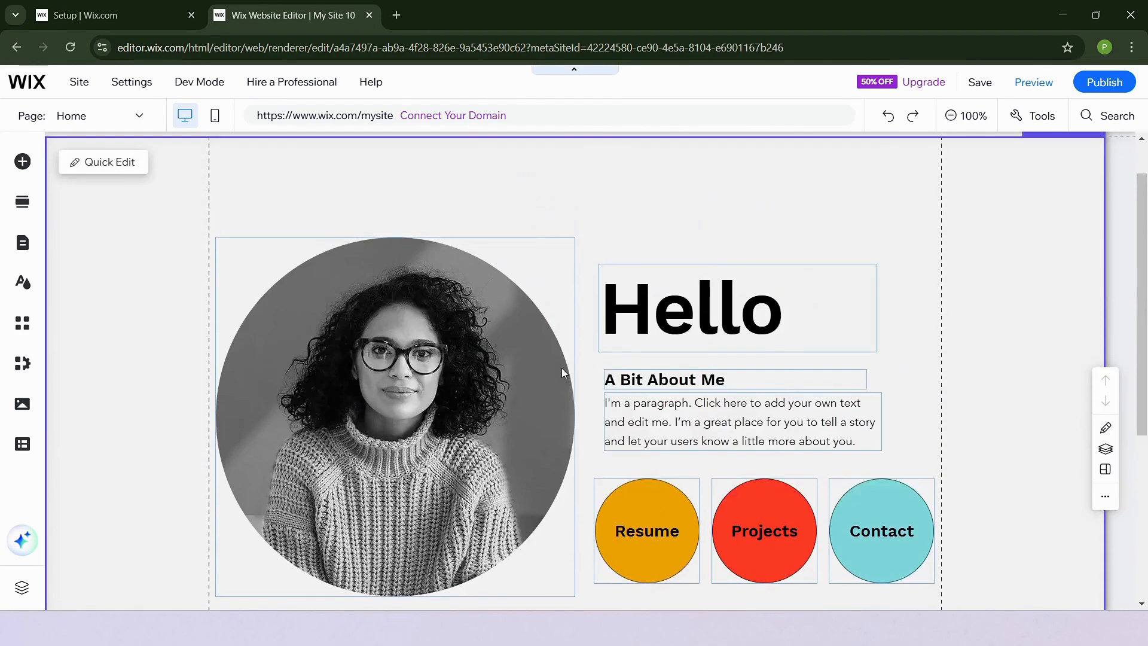
scroll(571, 299, "down", 4)
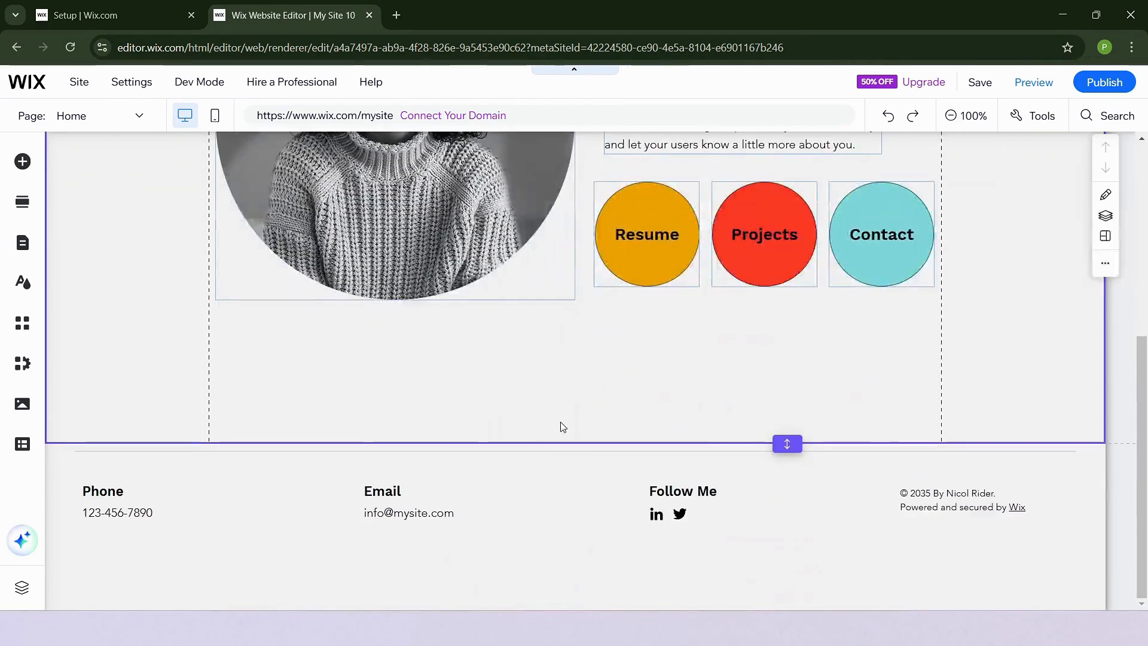
left_click(565, 443)
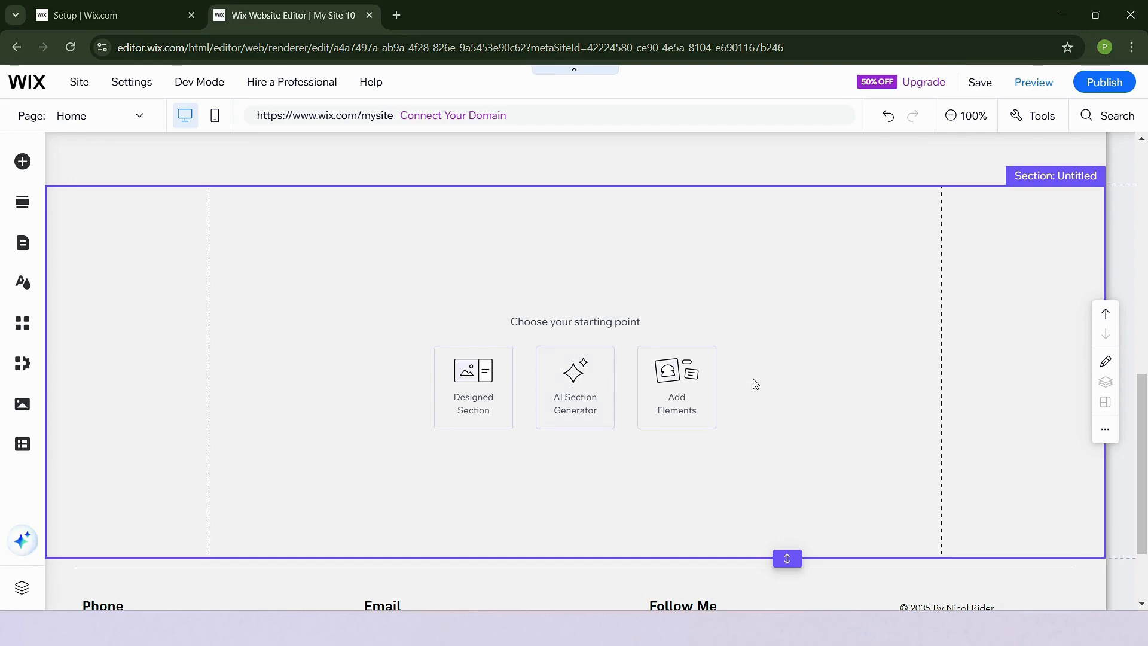
key("Delete")
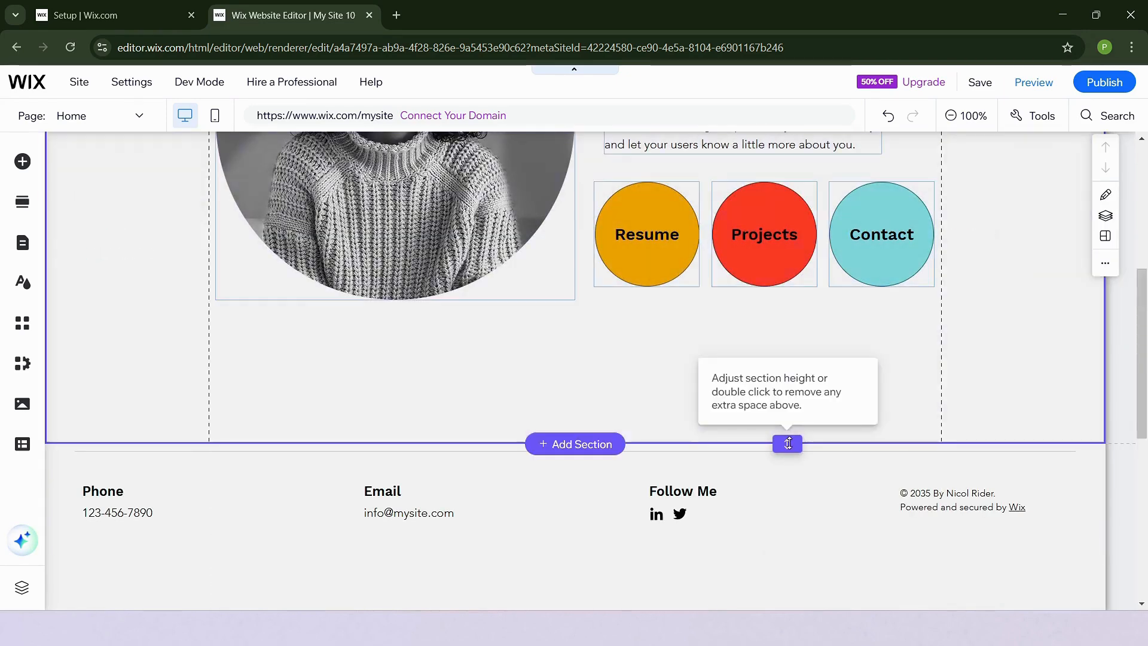
Shorten the Home page's intro section to a height of about 800 and open the Portfolio page from the portfolio pages
mouse_move(790, 444)
left_mouse_down()
mouse_move(798, 586)
mouse_move(789, 438)
left_mouse_up()
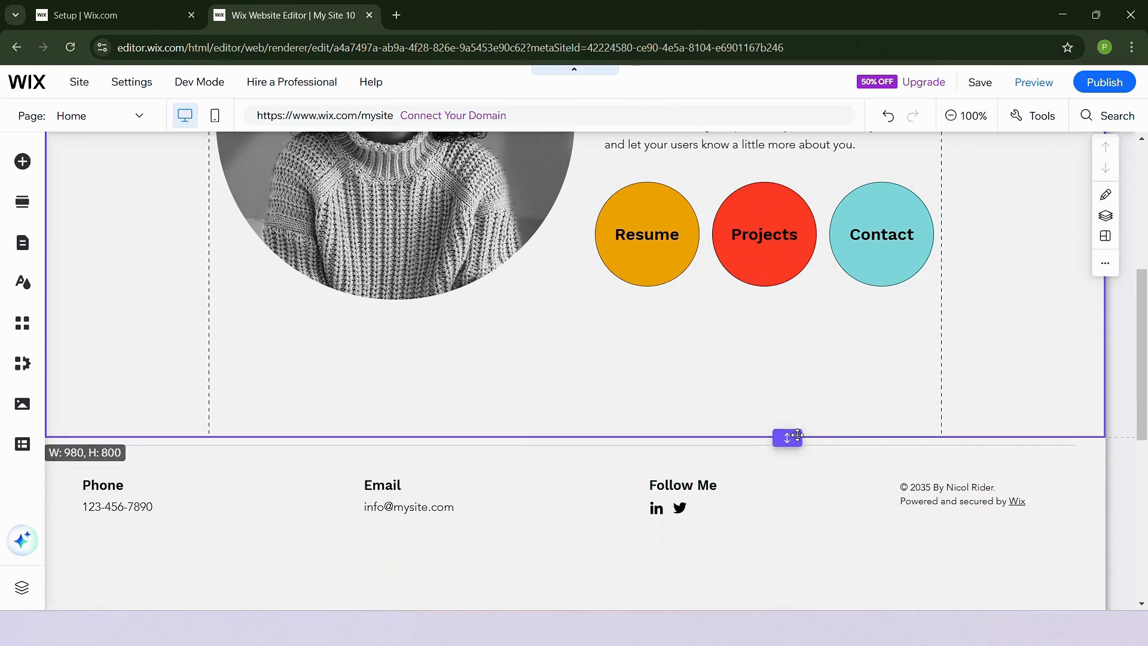
scroll(794, 440, "up", 6)
left_click(96, 117)
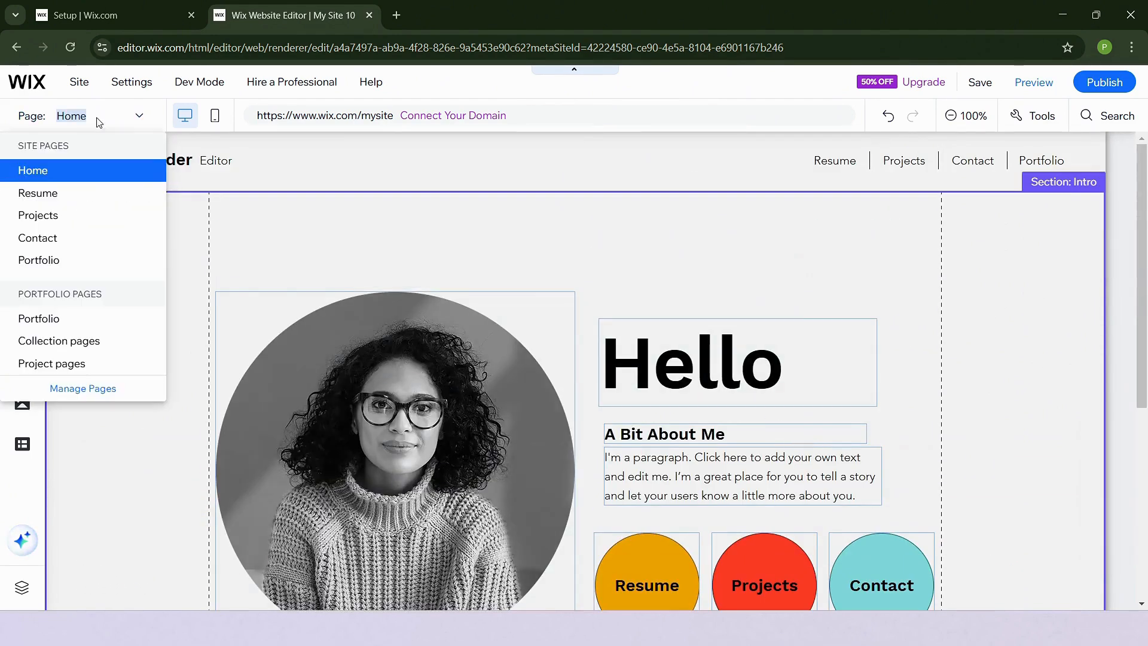
left_click(77, 318)
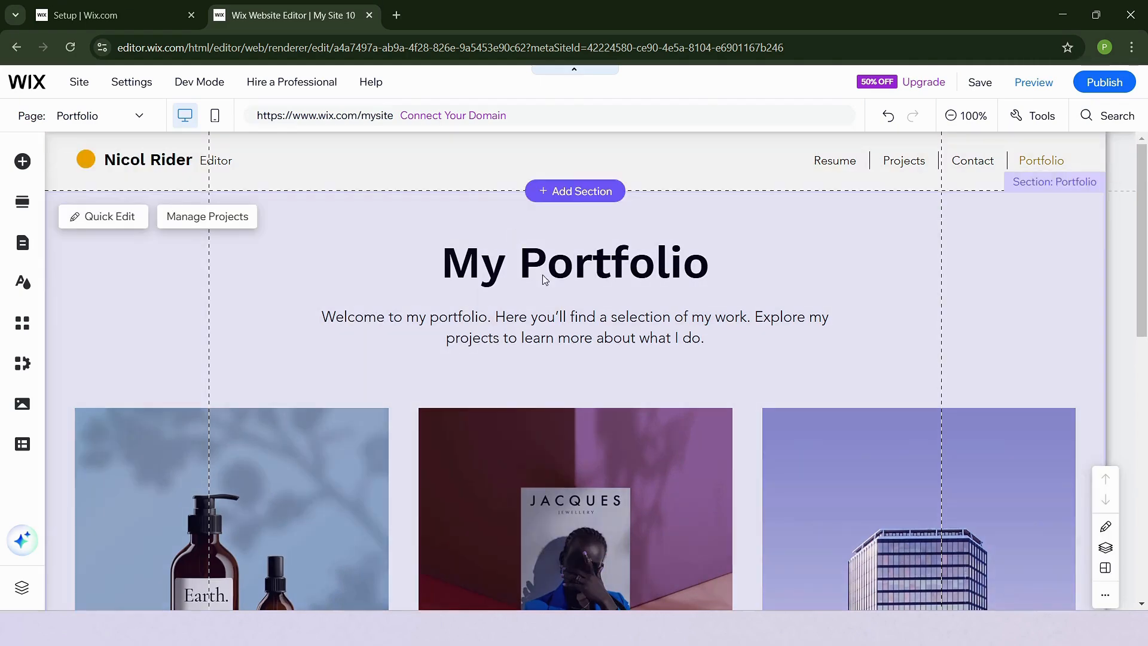
Open project management for the portfolio, examine the projects list and close the dashboard
scroll(543, 284, "down", 1)
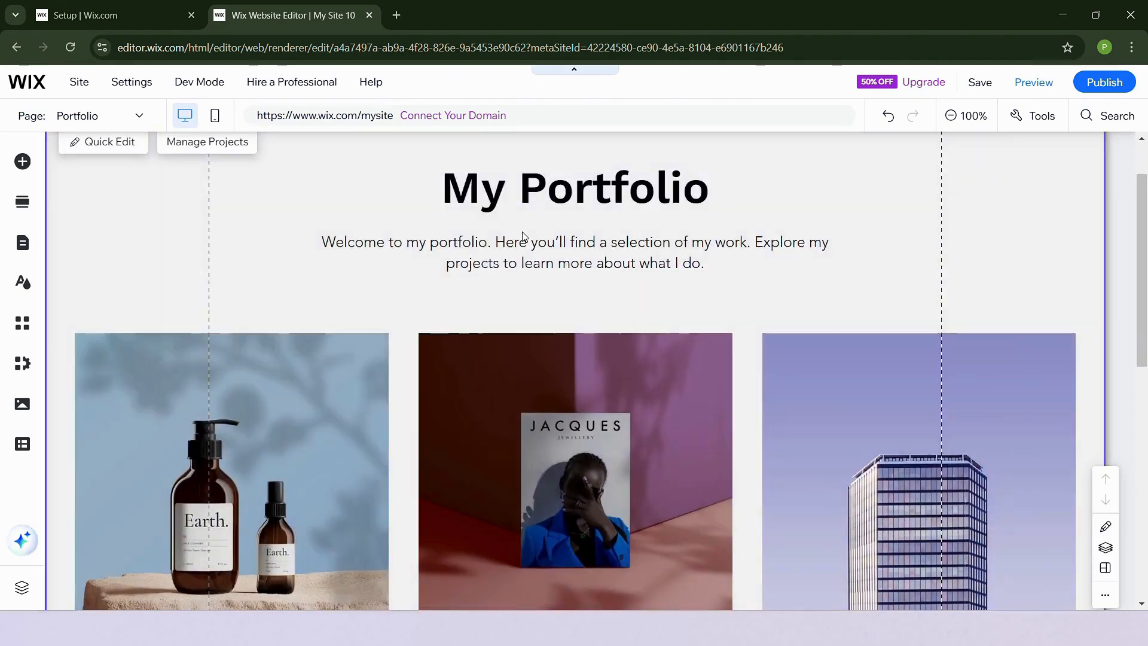
scroll(239, 264, "up", 1)
left_click(210, 225)
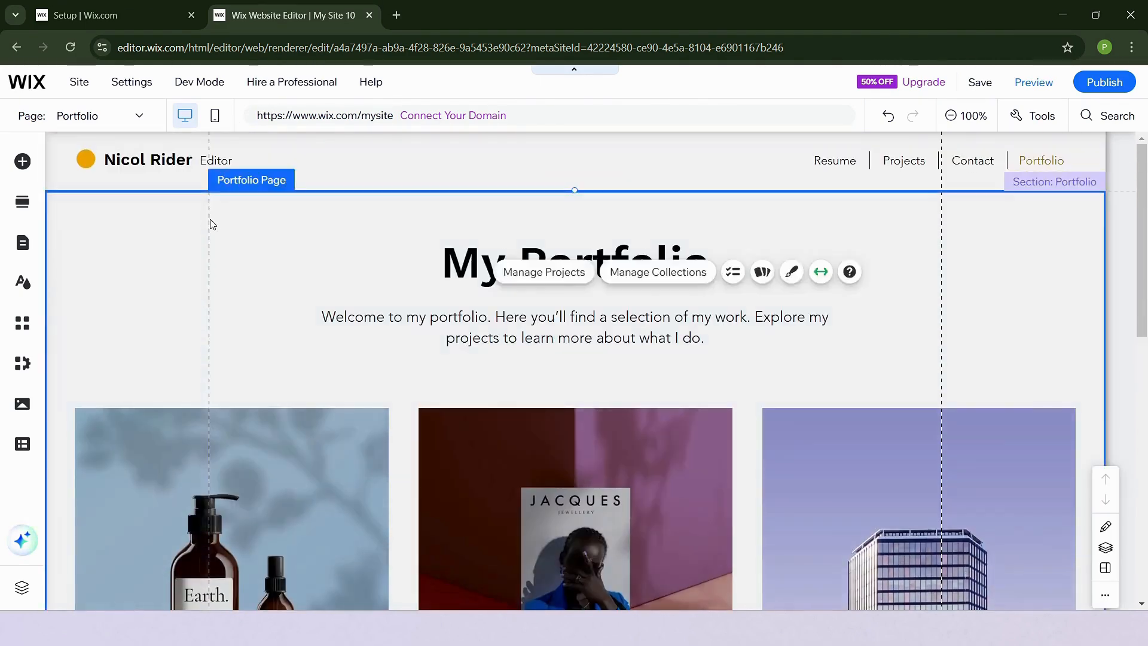
left_click(211, 224)
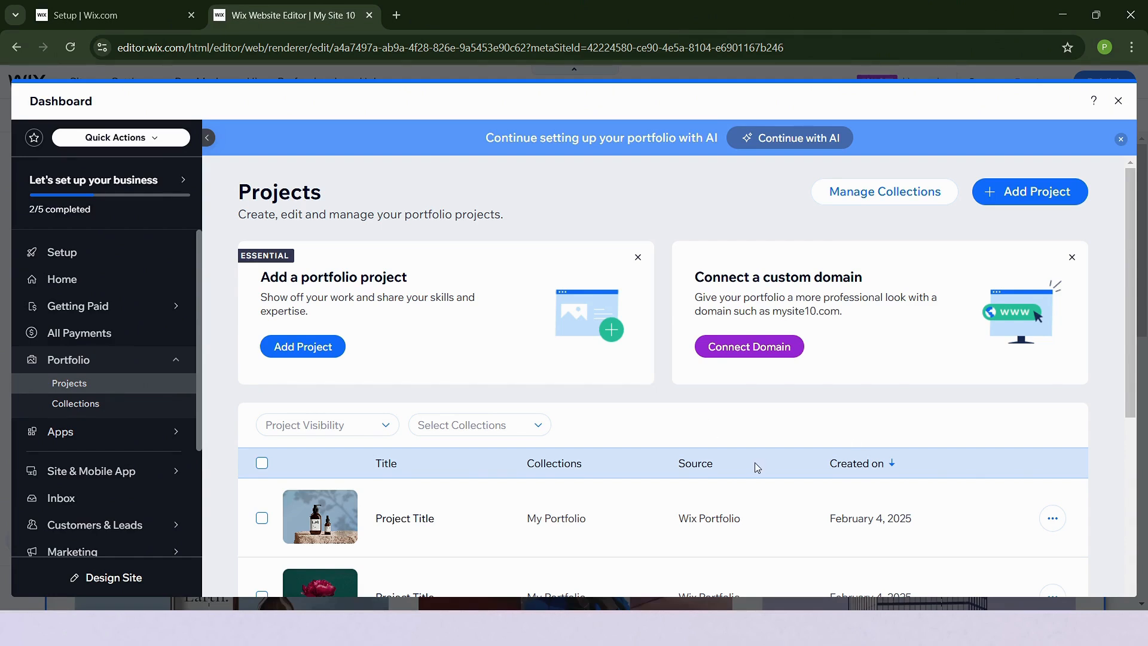
scroll(755, 464, "down", 2)
left_click(1116, 103)
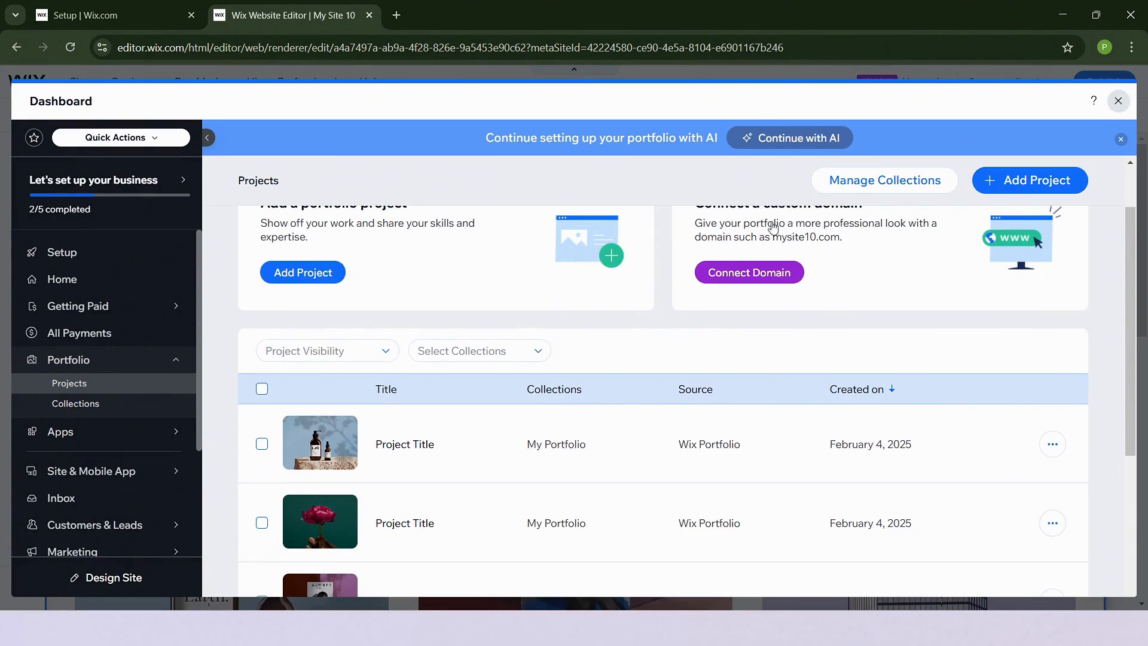